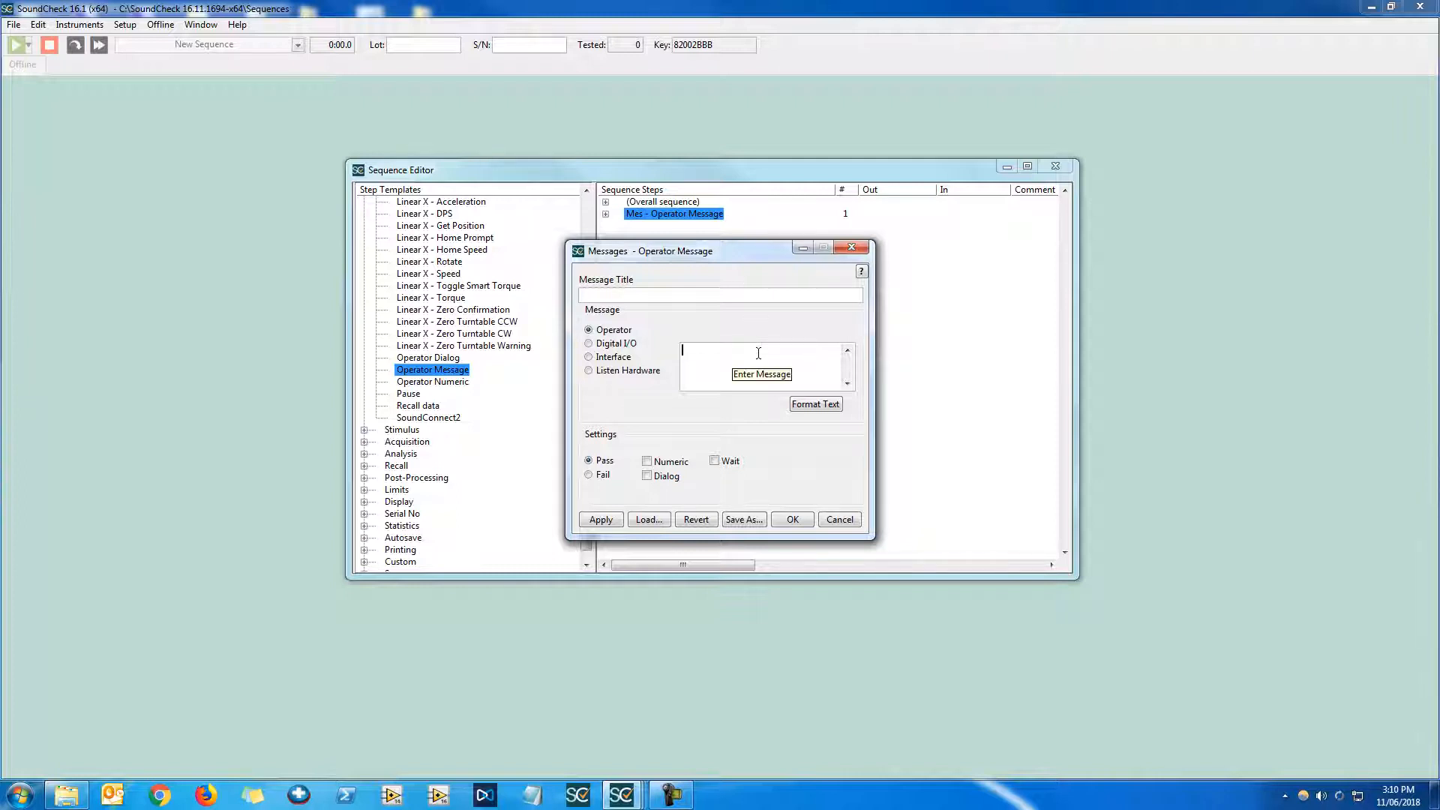
# Enter "Hello, World!" as the operator message text and confirm the dialog
pyautogui.write('Hello, WO')
pyautogui.press('BackSpace')
pyautogui.write('orld!')
pyautogui.click(807, 519)
# Run the sequence and close the displayed message window
pyautogui.press('F2')
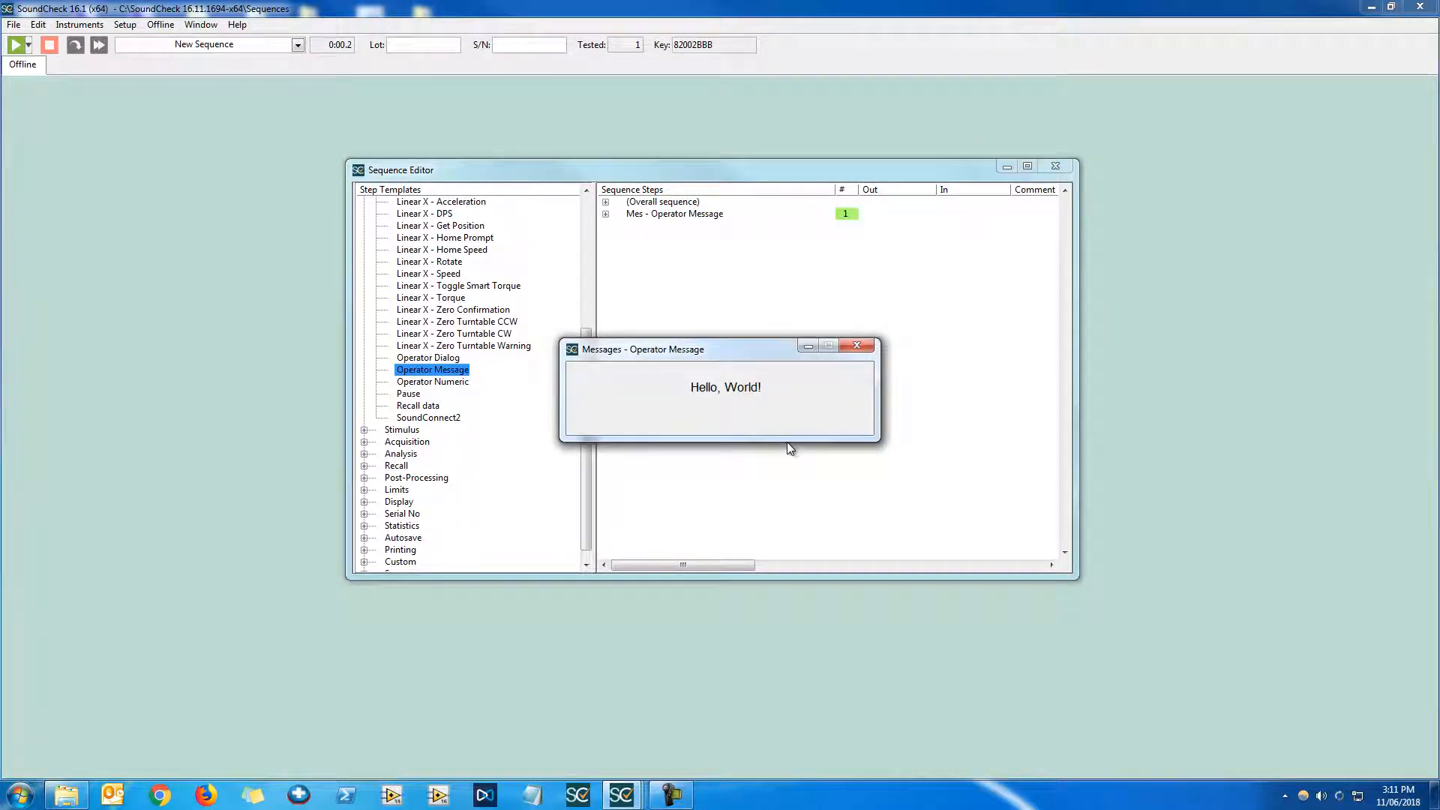
pyautogui.click(855, 351)
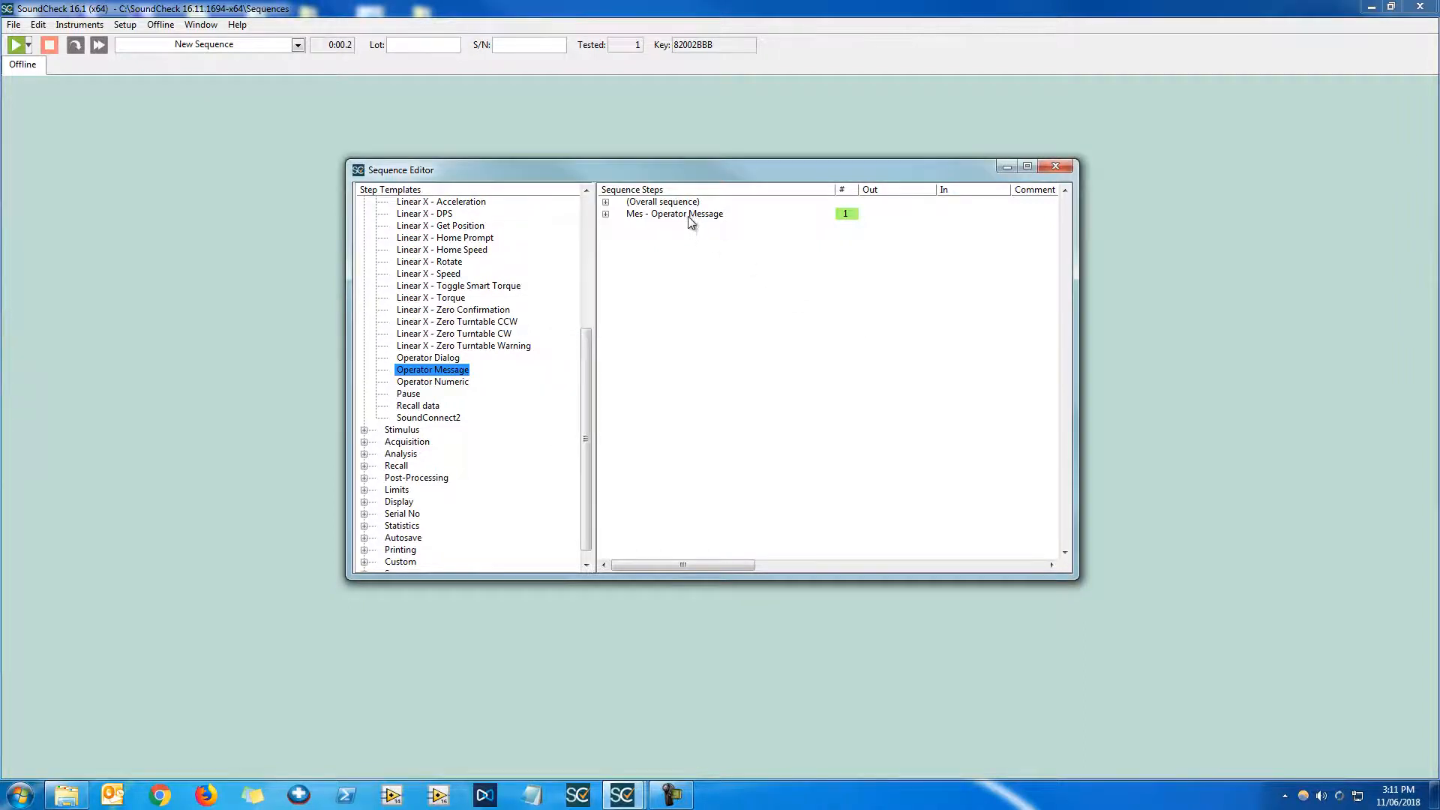
# Open the message step's text formatting and set the size to 80 and the colour to green
pyautogui.doubleClick(689, 216)
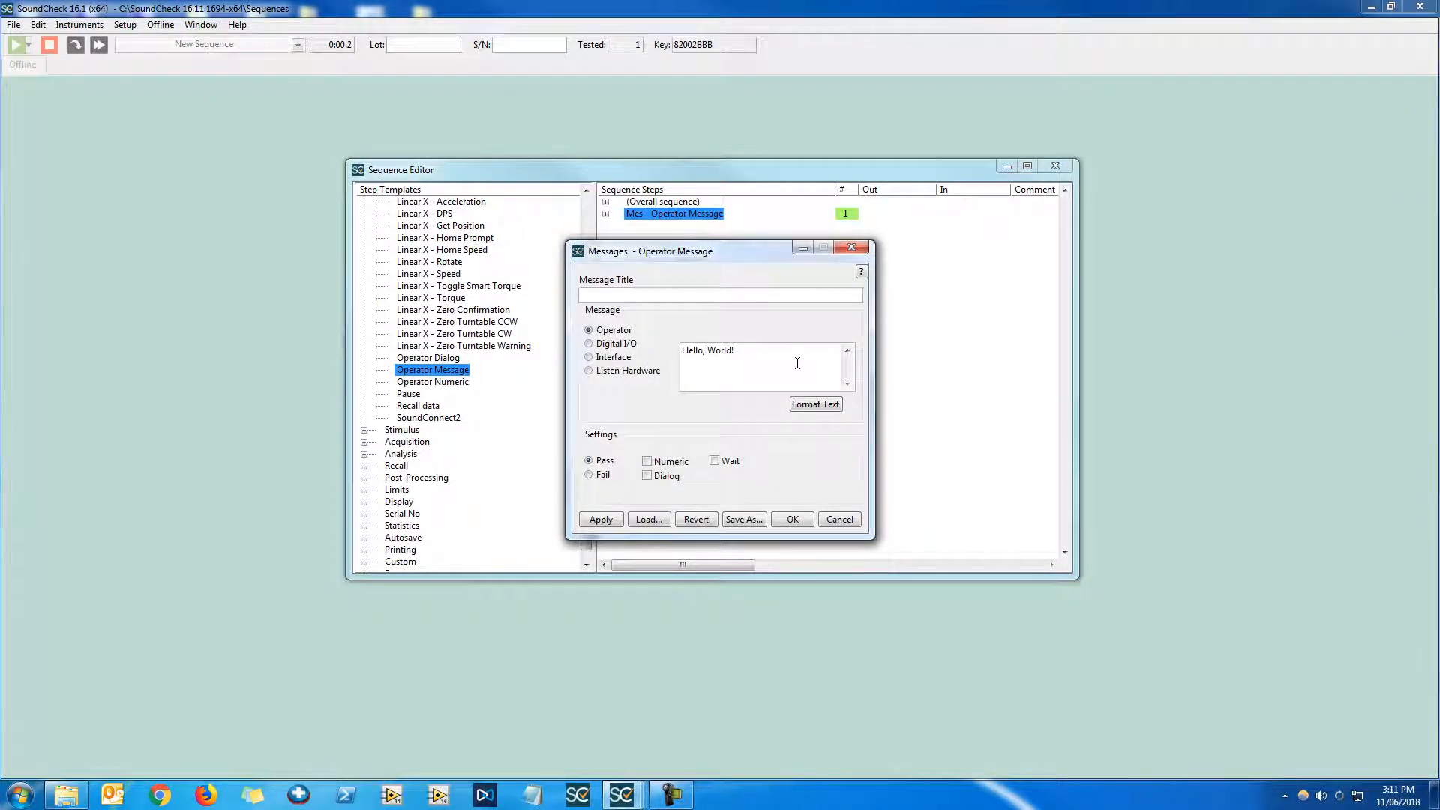
pyautogui.click(818, 404)
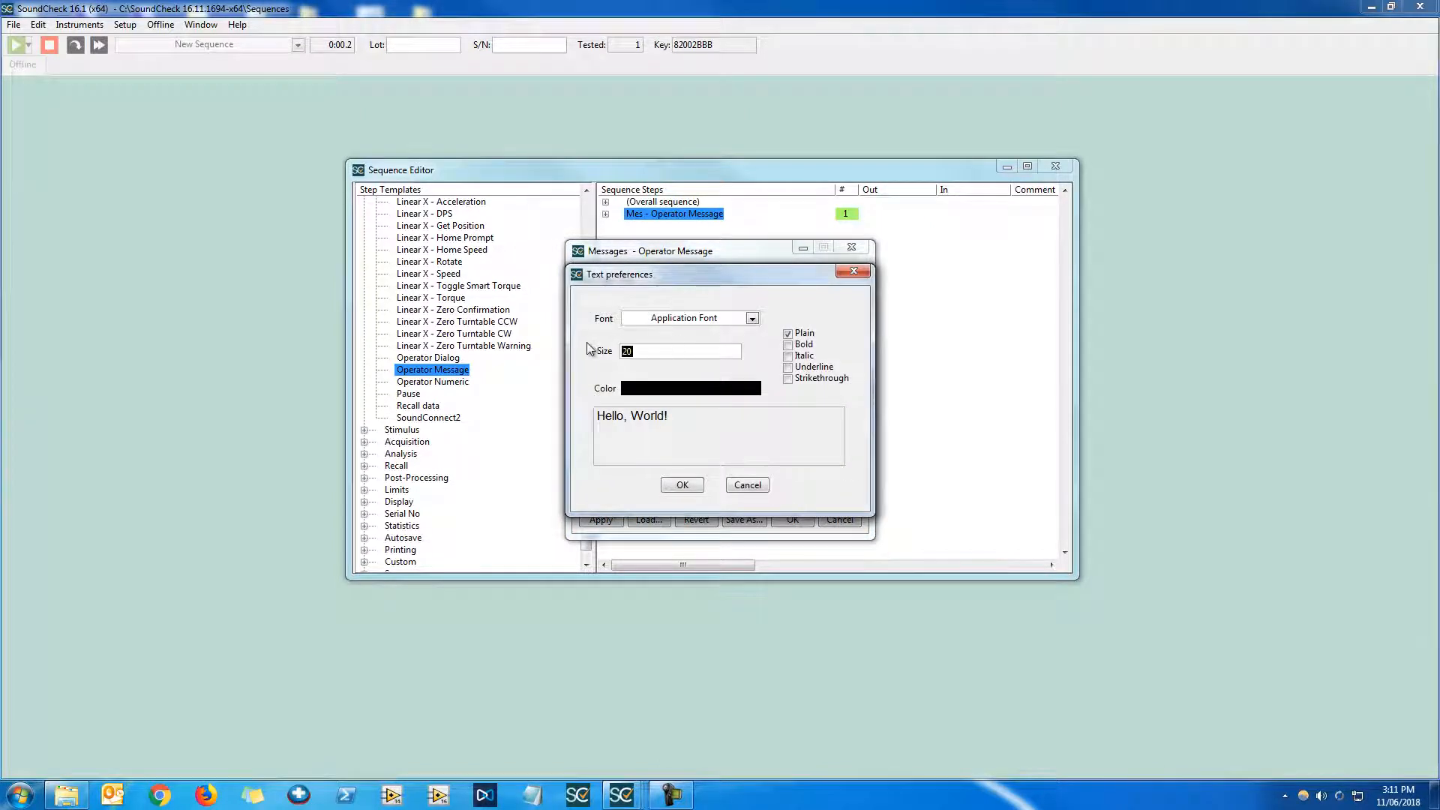
pyautogui.press('BackSpace')
pyautogui.press('BackSpace')
pyautogui.write('80')
pyautogui.click(651, 386)
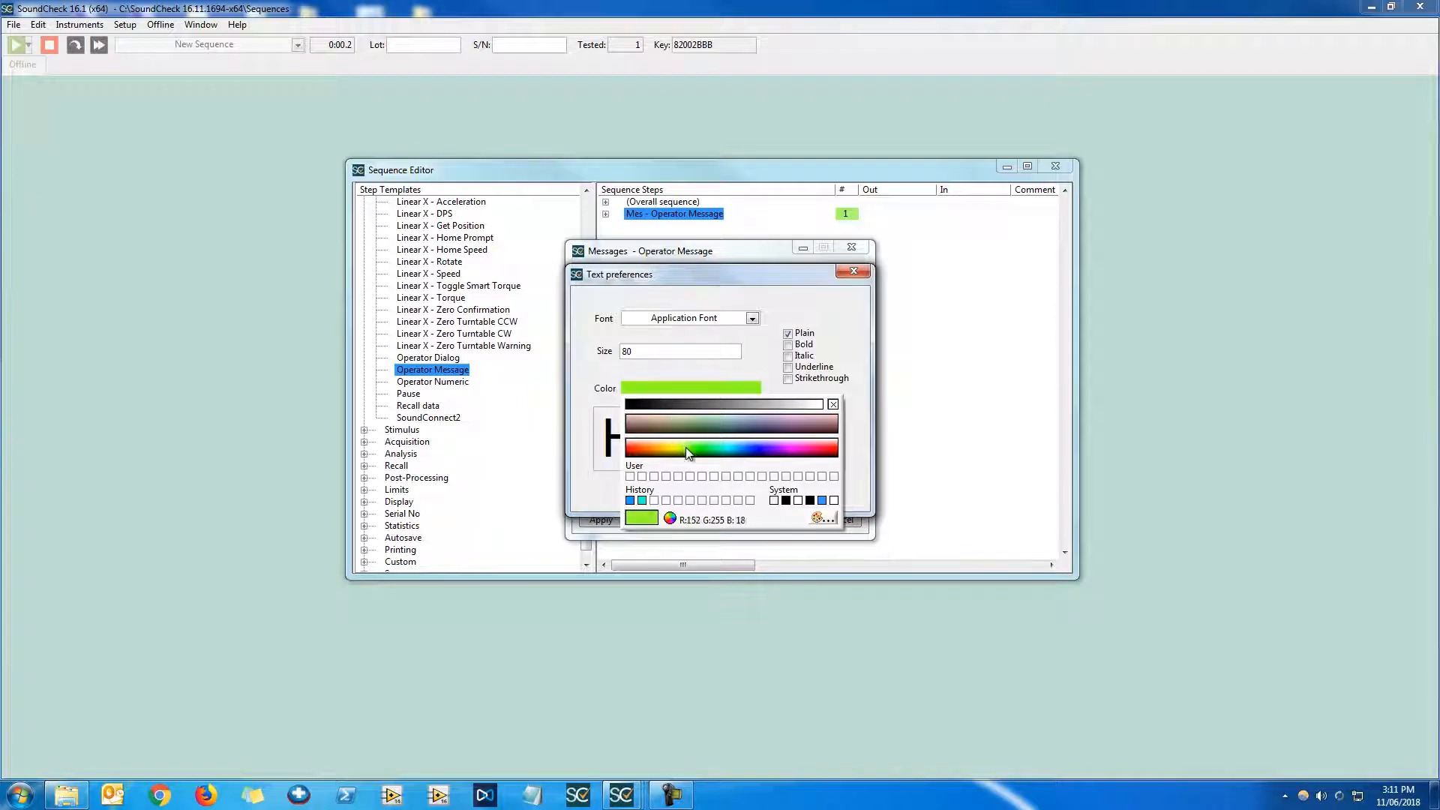
pyautogui.click(708, 447)
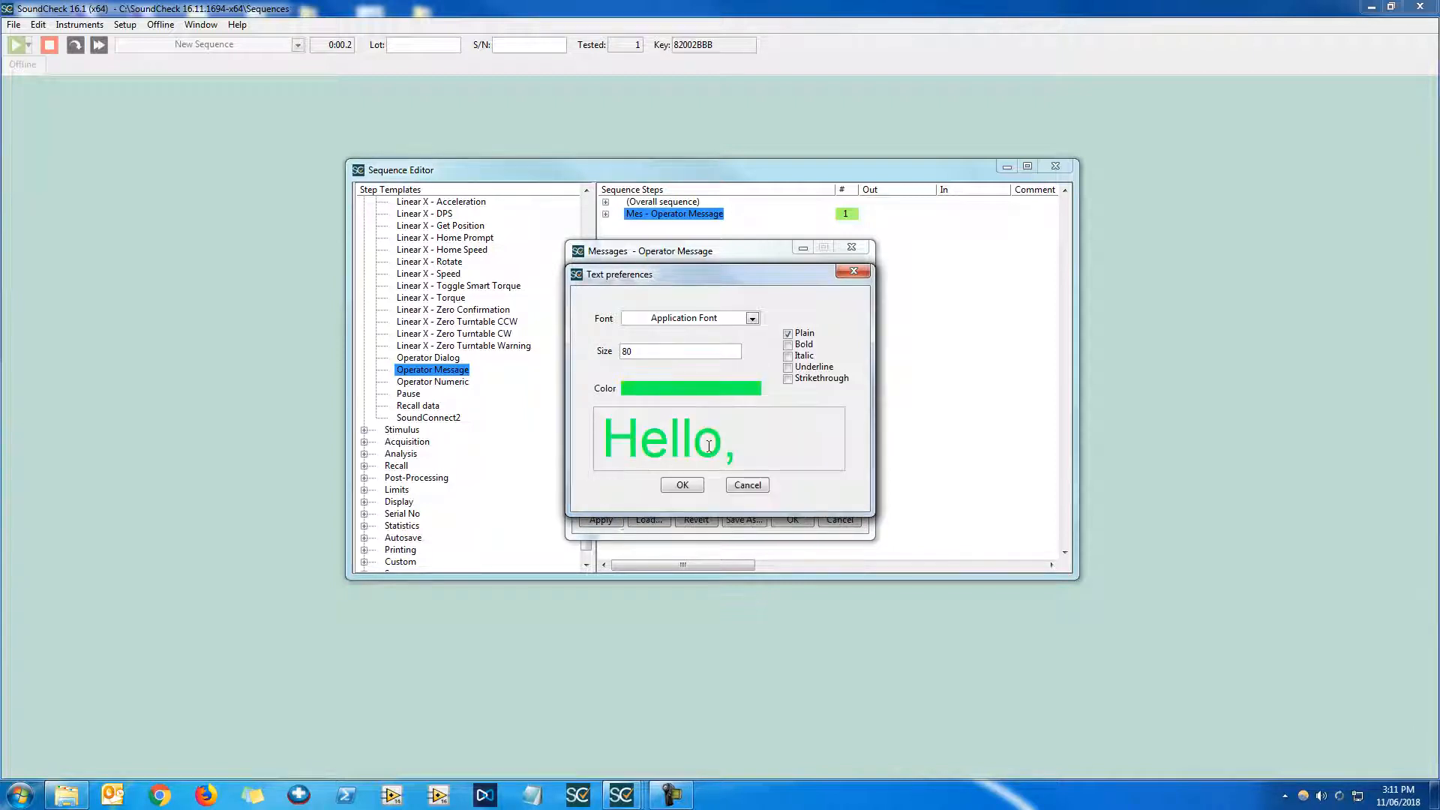
# Make the message text bold, italic, underlined and strikethrough
pyautogui.click(804, 345)
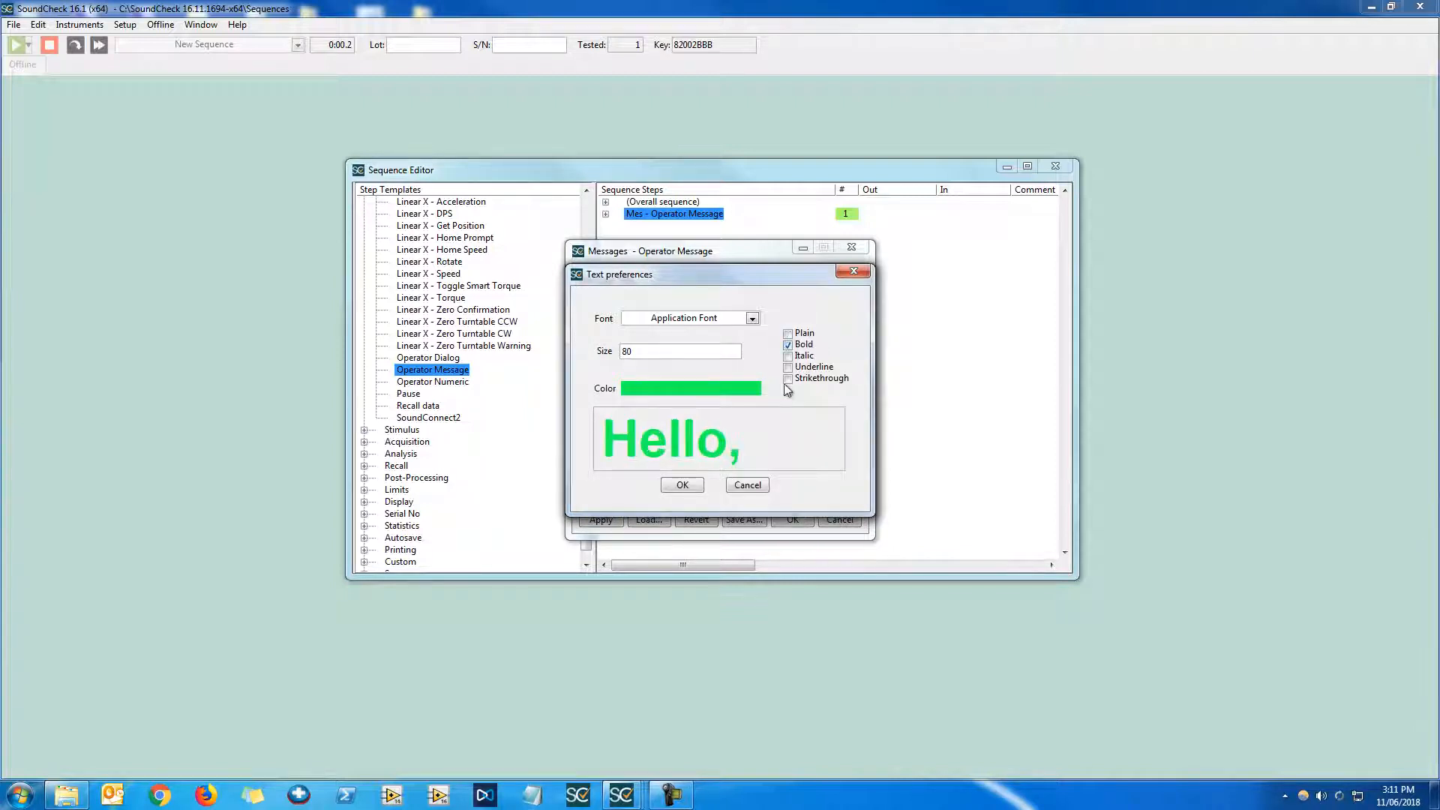
pyautogui.click(787, 355)
pyautogui.click(788, 367)
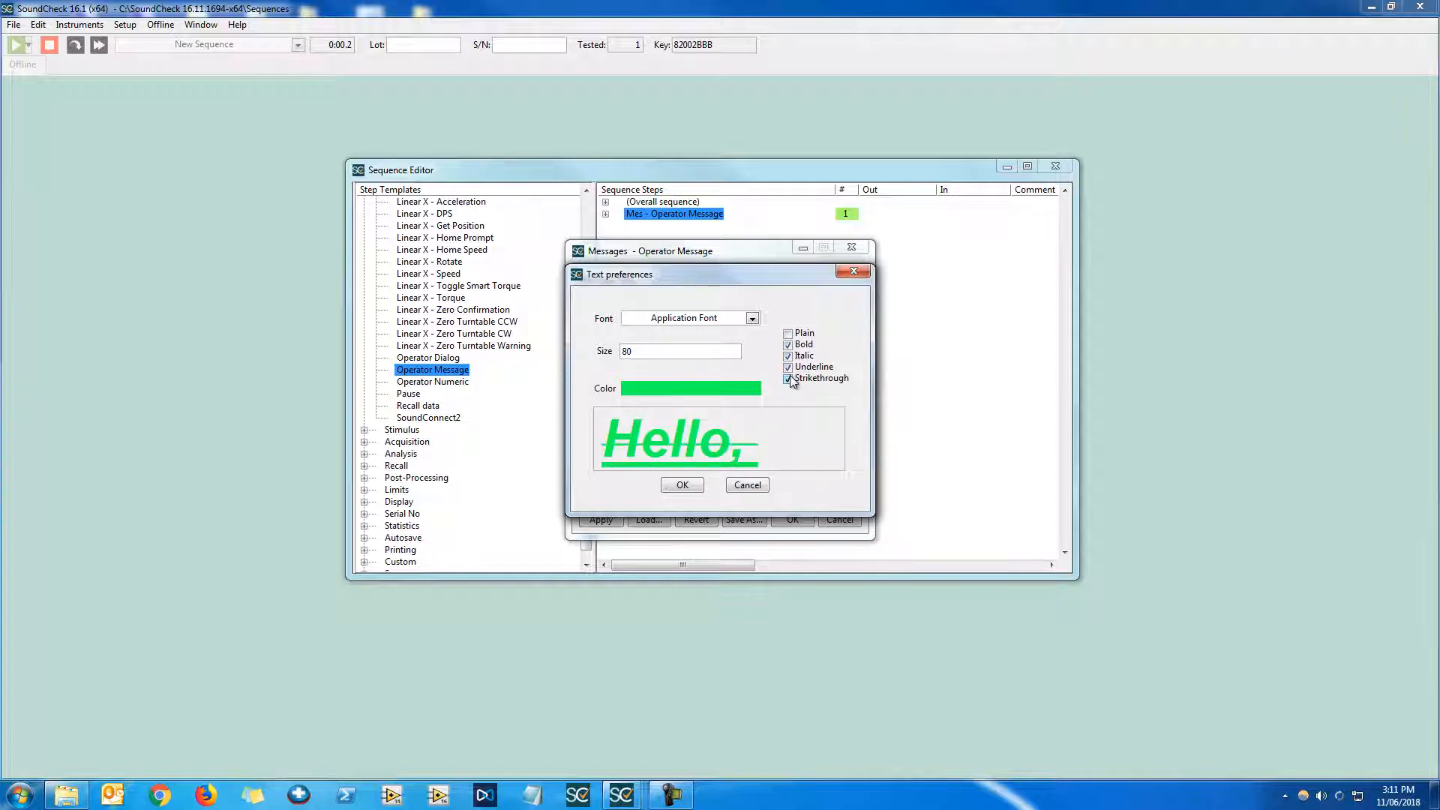
# Confirm the text preferences and message dialogs, and run the sequence
pyautogui.click(690, 485)
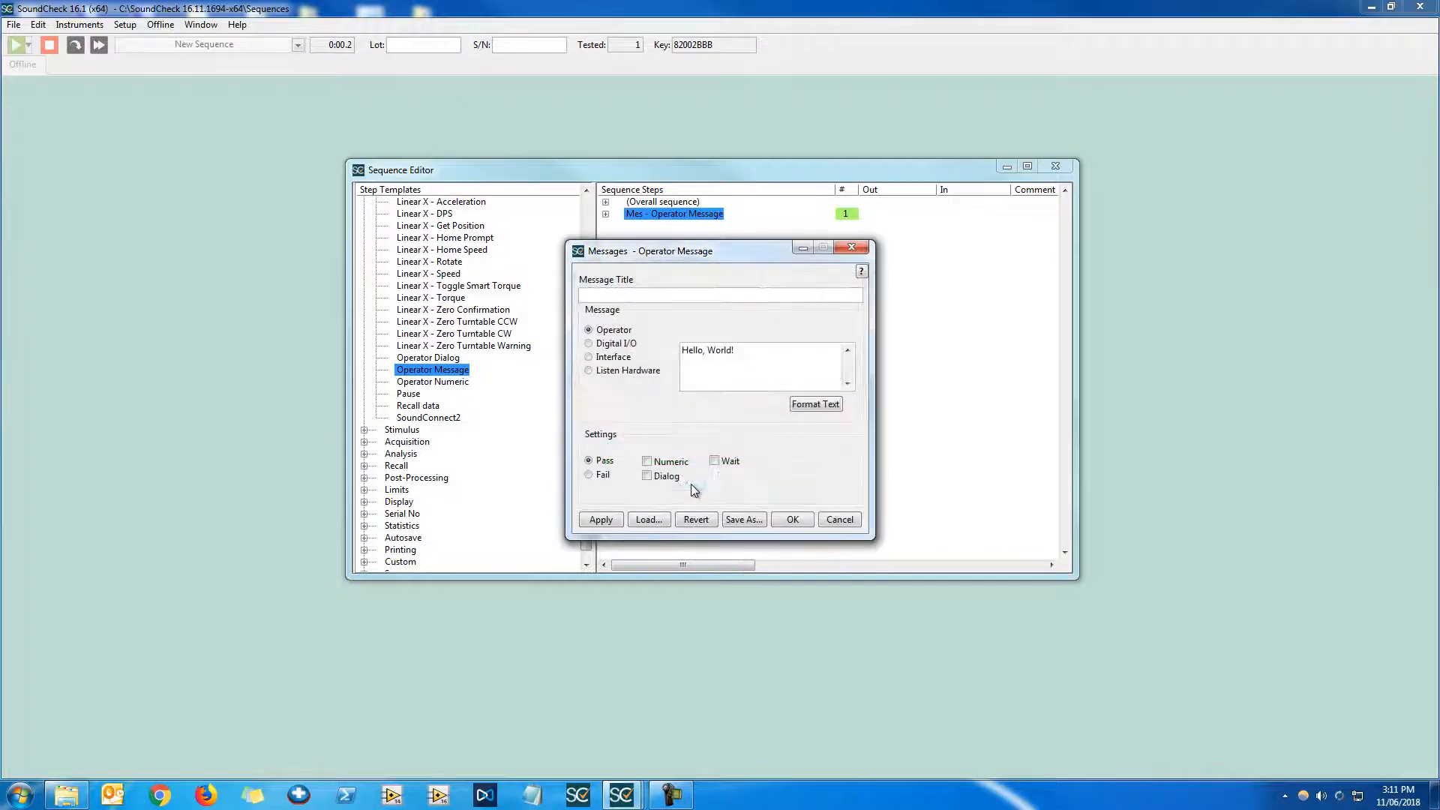
pyautogui.click(793, 519)
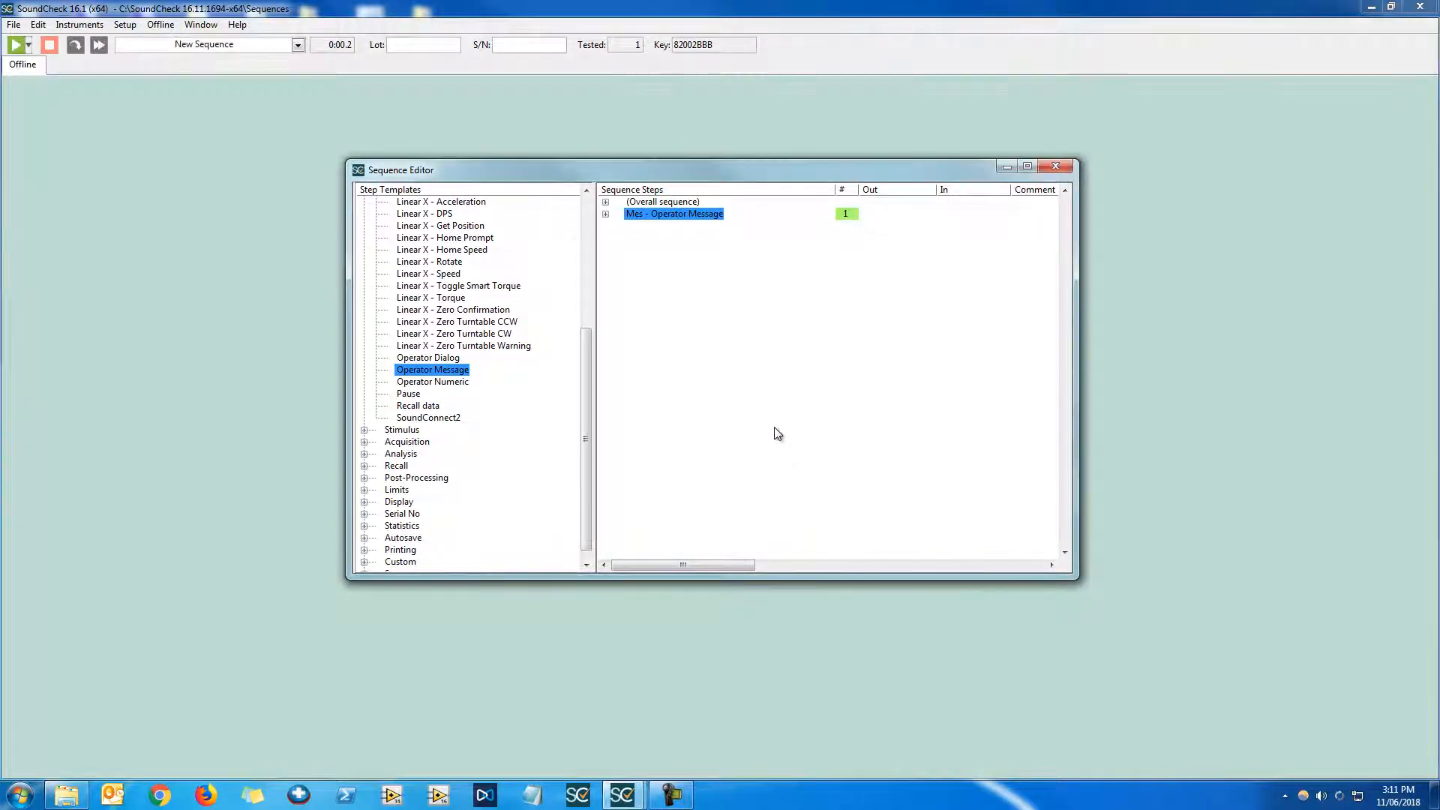
pyautogui.press('F2')
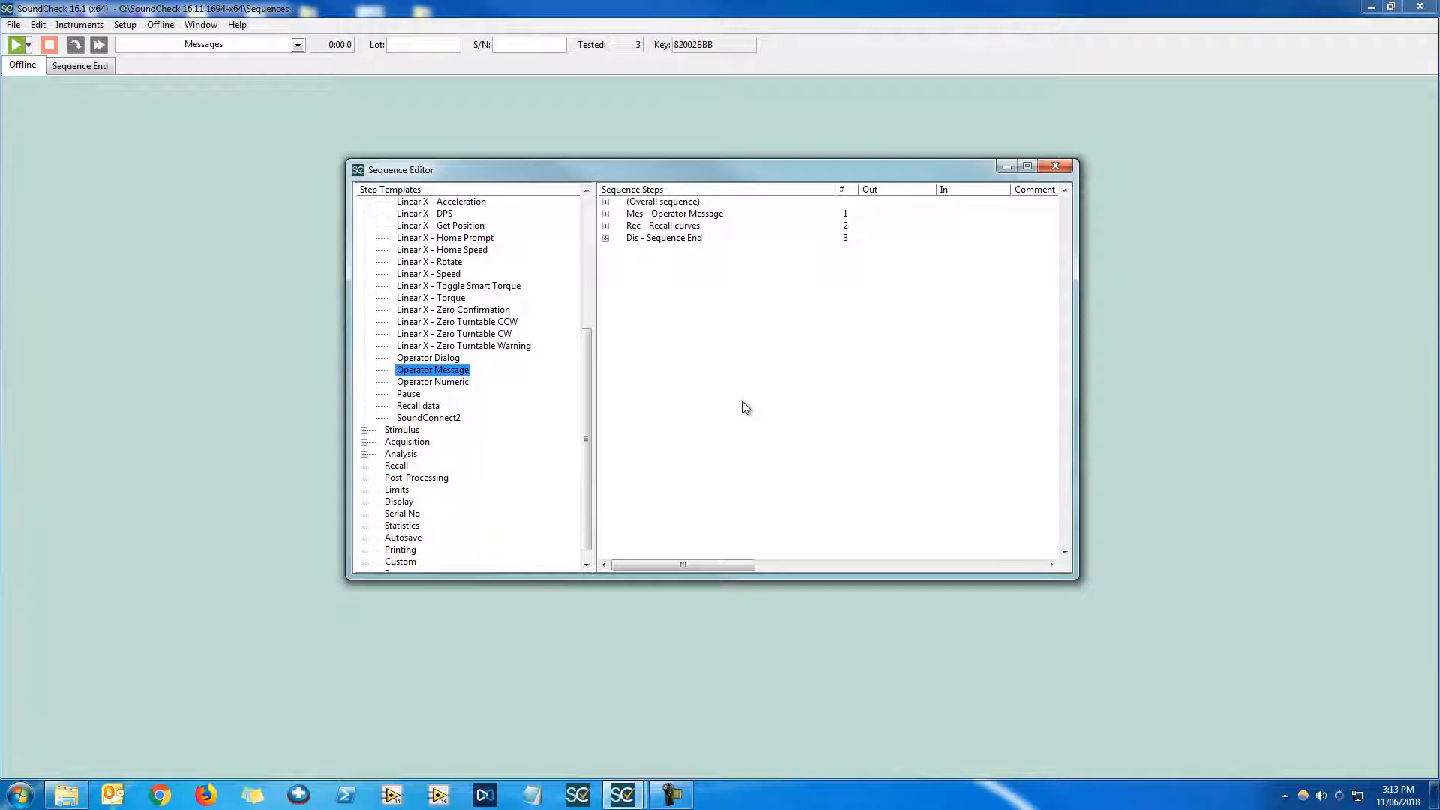
# Set the first step's operator message to "Press Enter to run sequence" and confirm
pyautogui.doubleClick(718, 218)
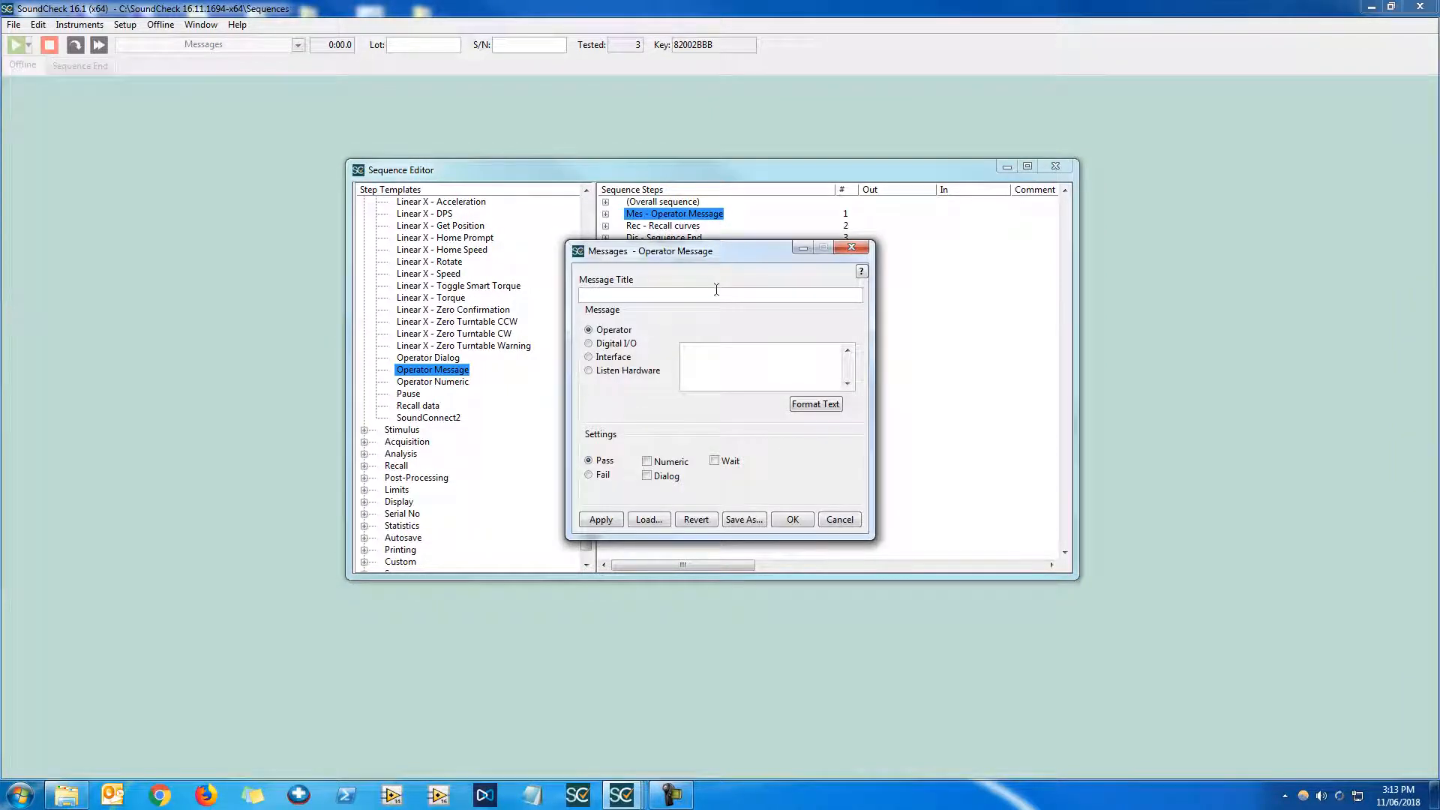
pyautogui.click(755, 372)
pyautogui.write('Press Enter to run sequence')
pyautogui.click(794, 519)
# Run the sequence and acknowledge the operator message to let it continue
pyautogui.click(16, 45)
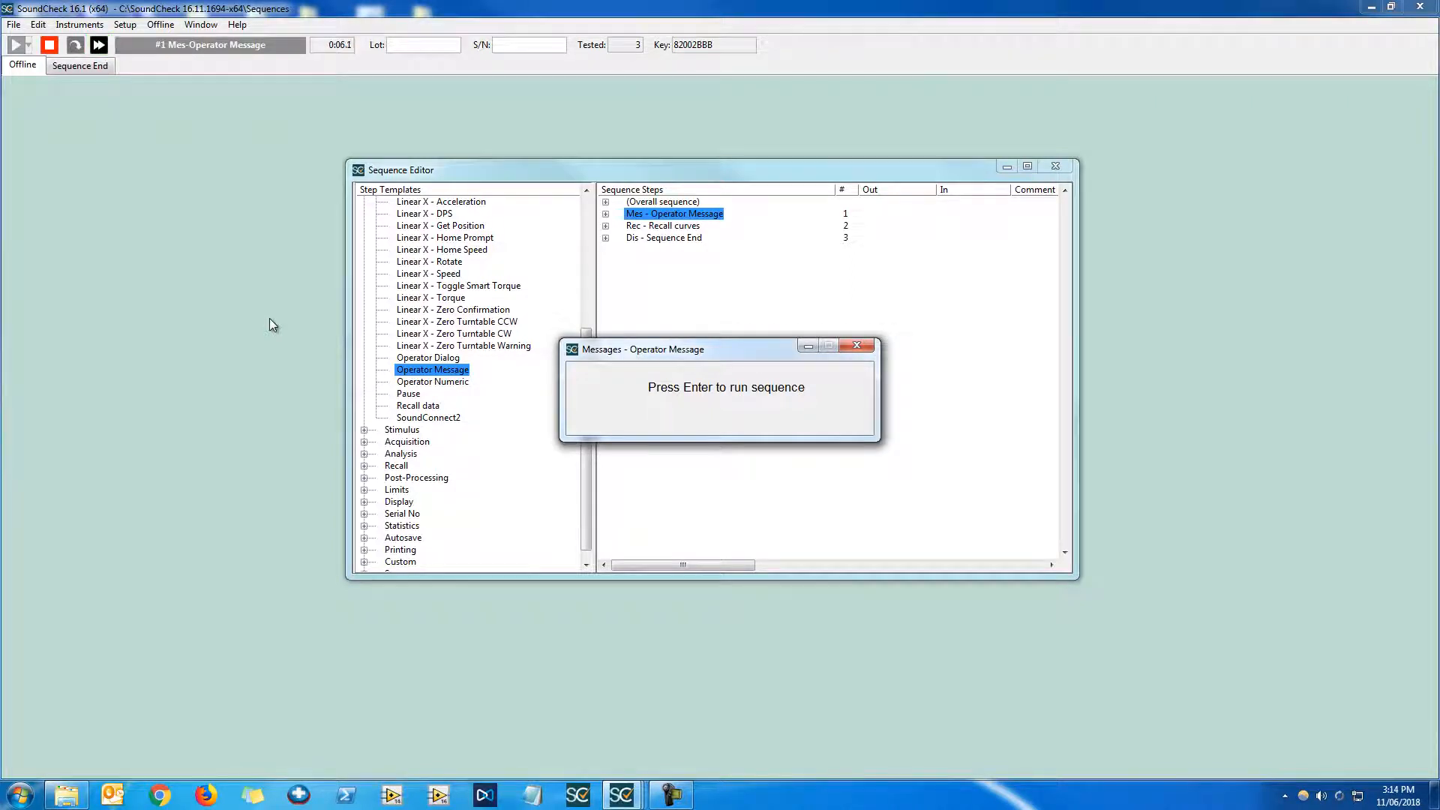
pyautogui.press('Return')
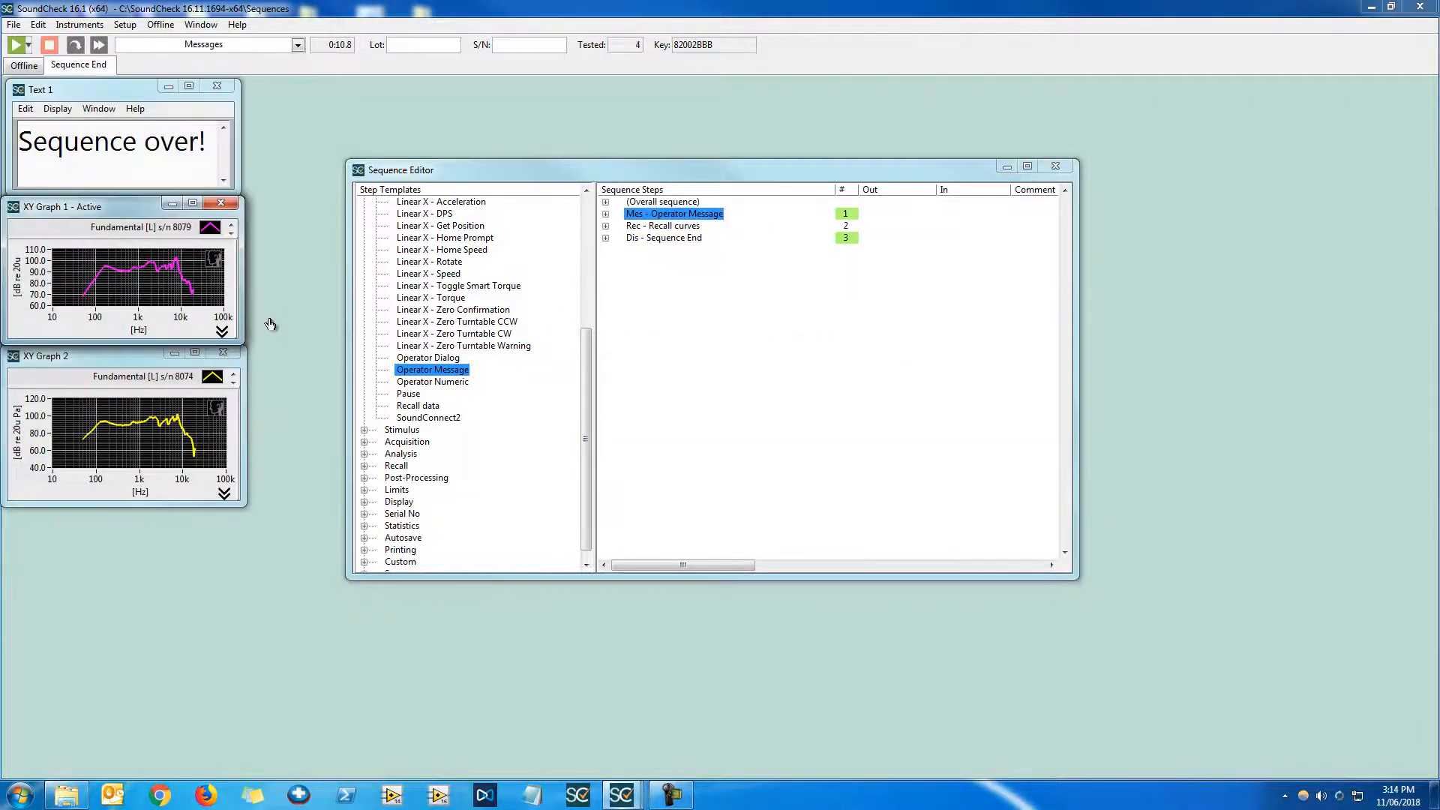
pyautogui.click(724, 346)
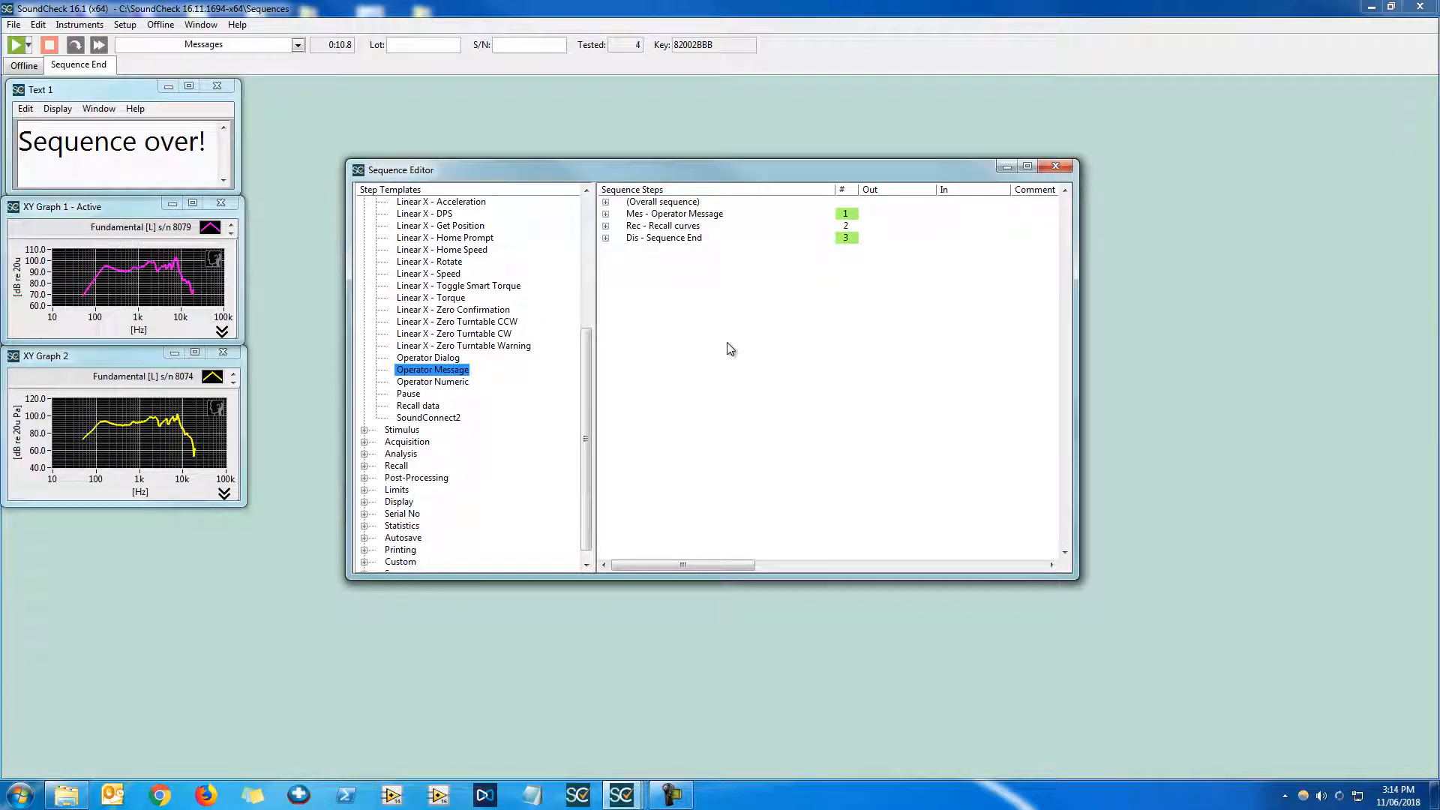
# Turn off Wait for confirmation in the message step's configuration, then run the sequence
pyautogui.rightClick(715, 218)
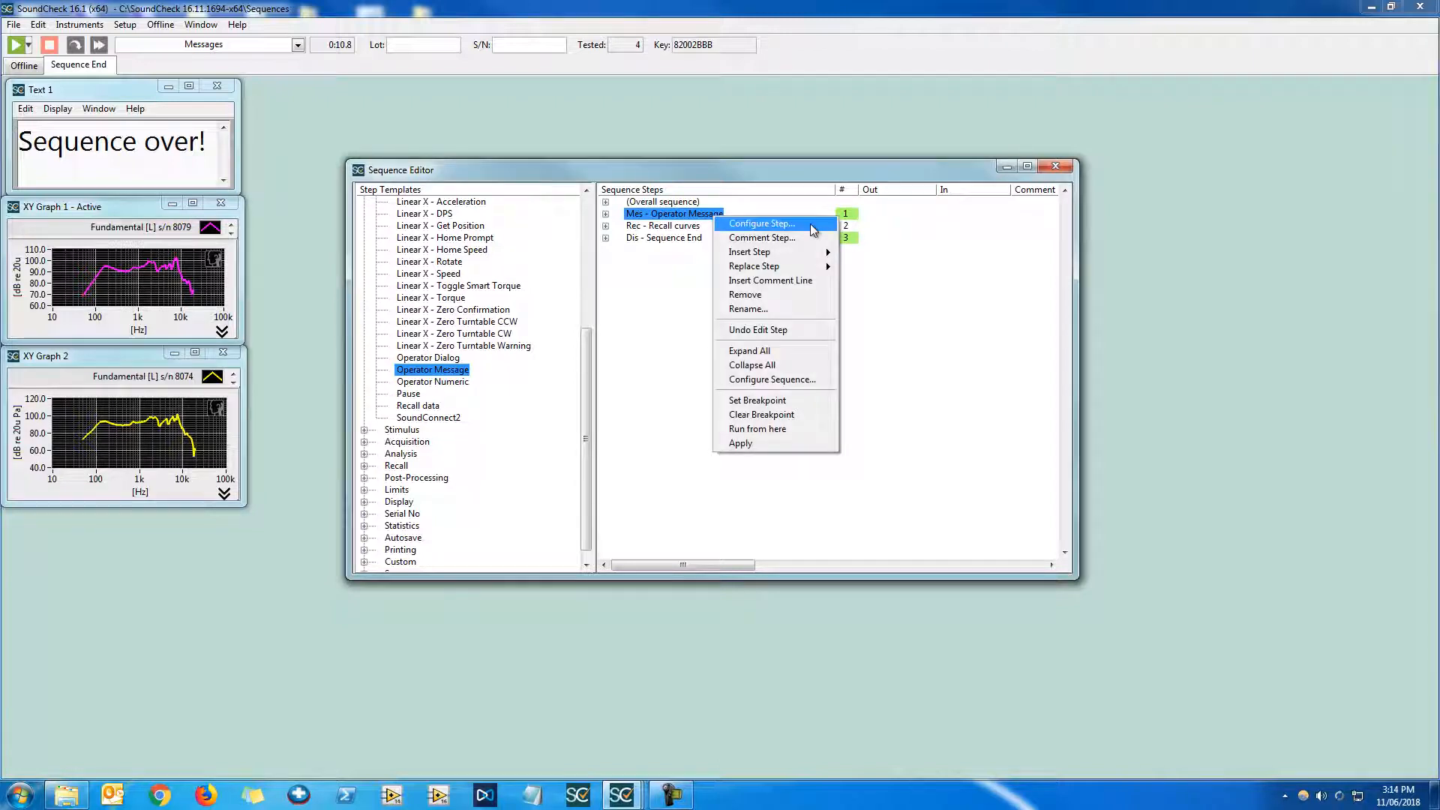
pyautogui.click(810, 223)
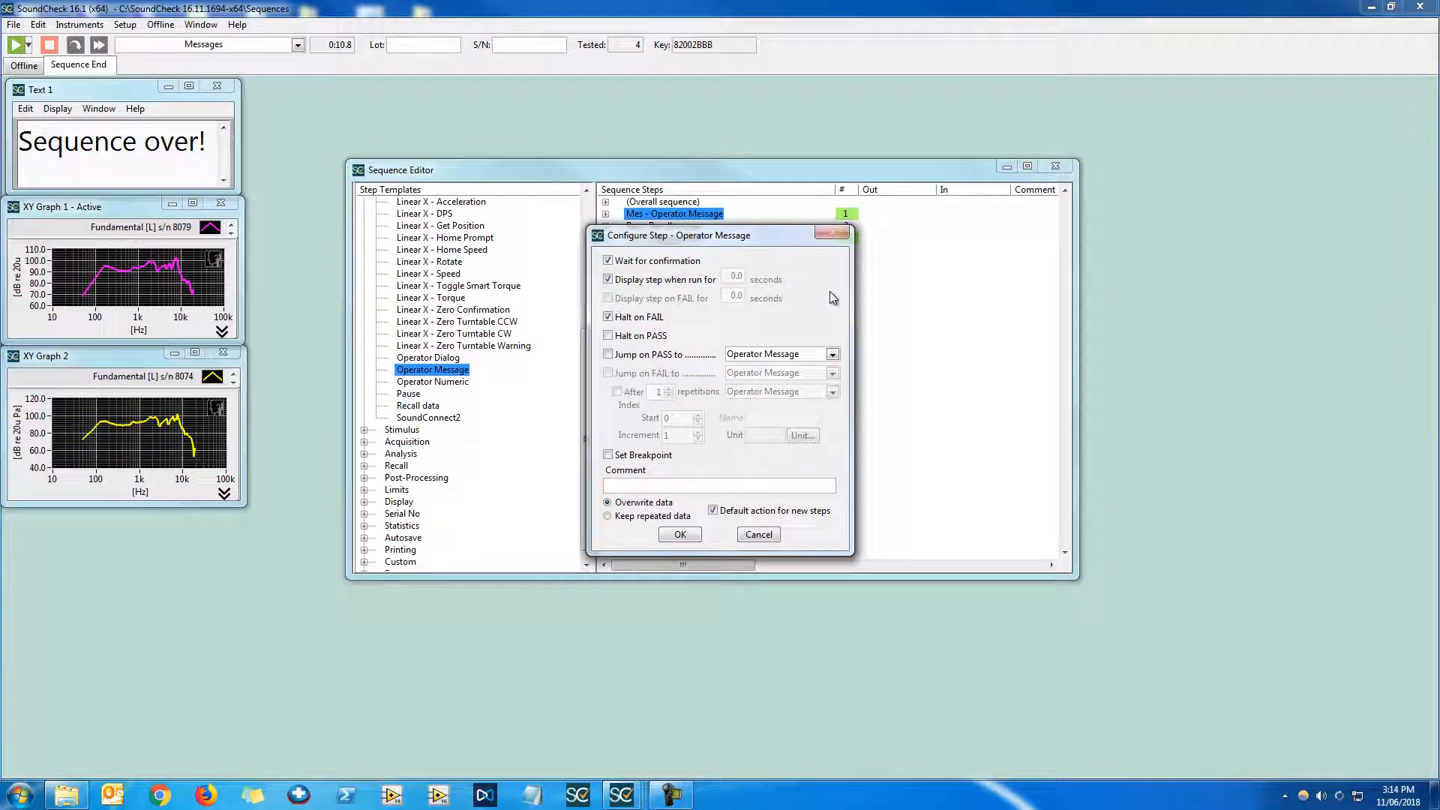
pyautogui.click(647, 260)
pyautogui.click(680, 534)
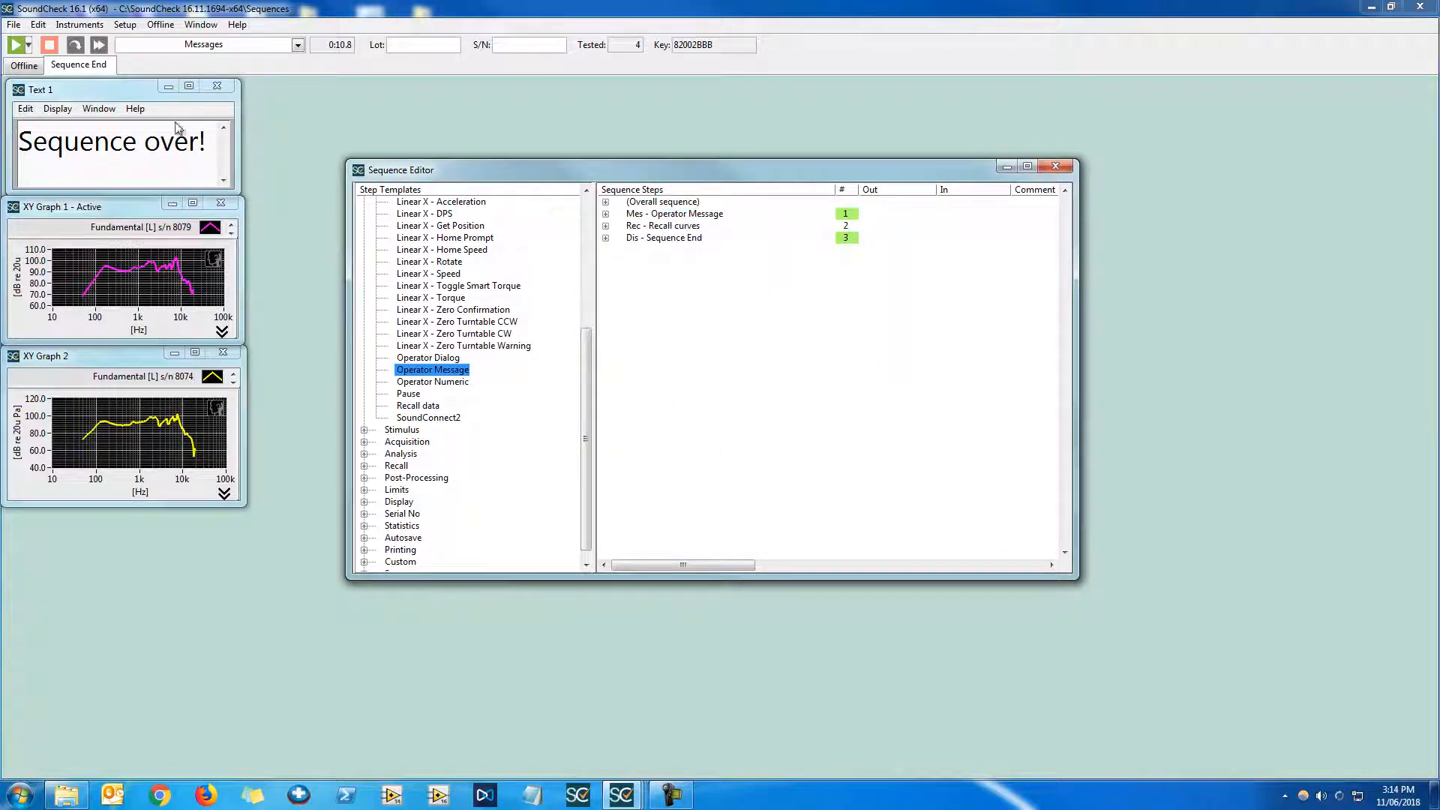
pyautogui.click(15, 45)
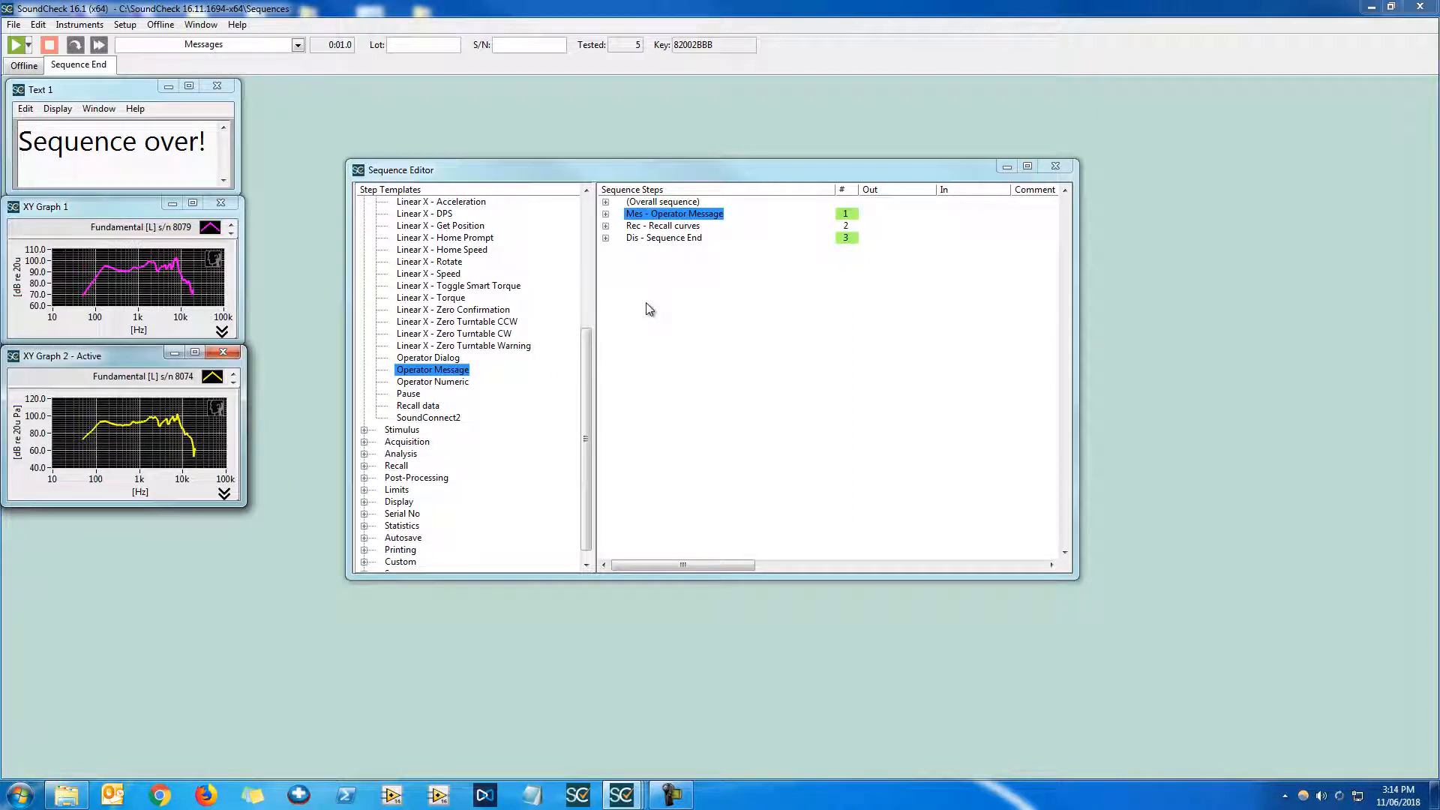
# Open the message step and enable Wait with 2000 ms
pyautogui.doubleClick(720, 215)
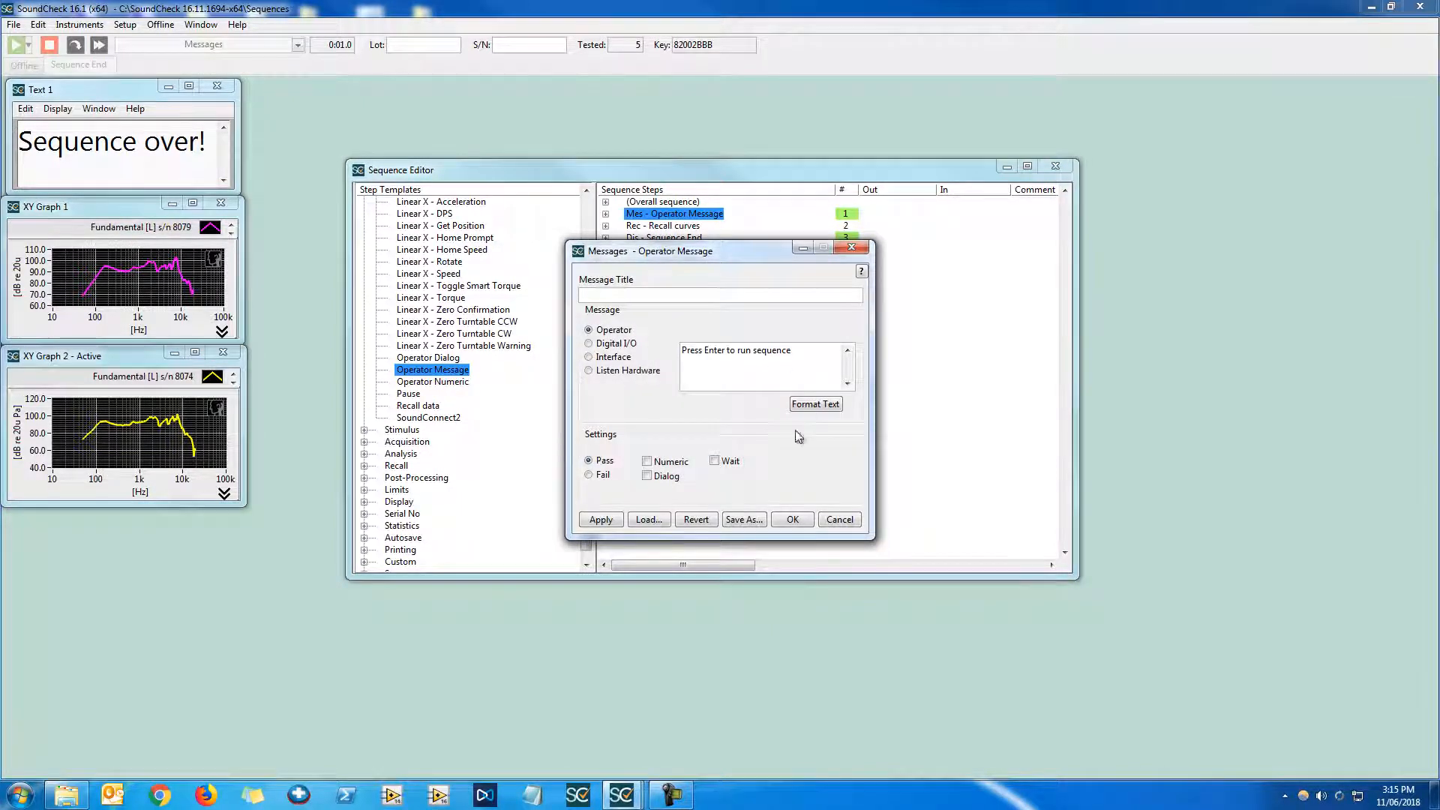
pyautogui.click(715, 462)
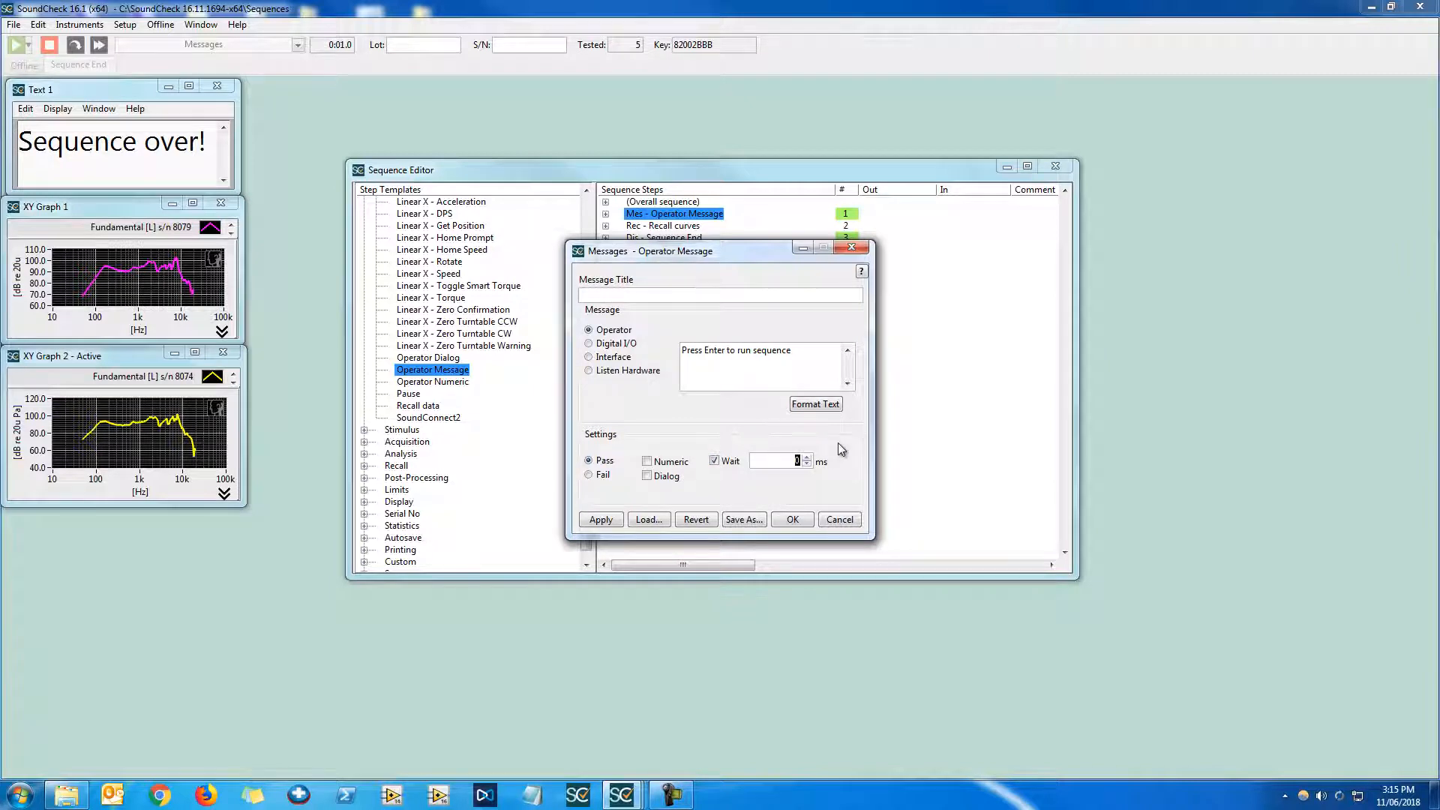
pyautogui.write('2000')
# Replace the message text with "Wait two seconds before test runs" and confirm
pyautogui.moveTo(794, 352); pyautogui.dragTo(452, 325)
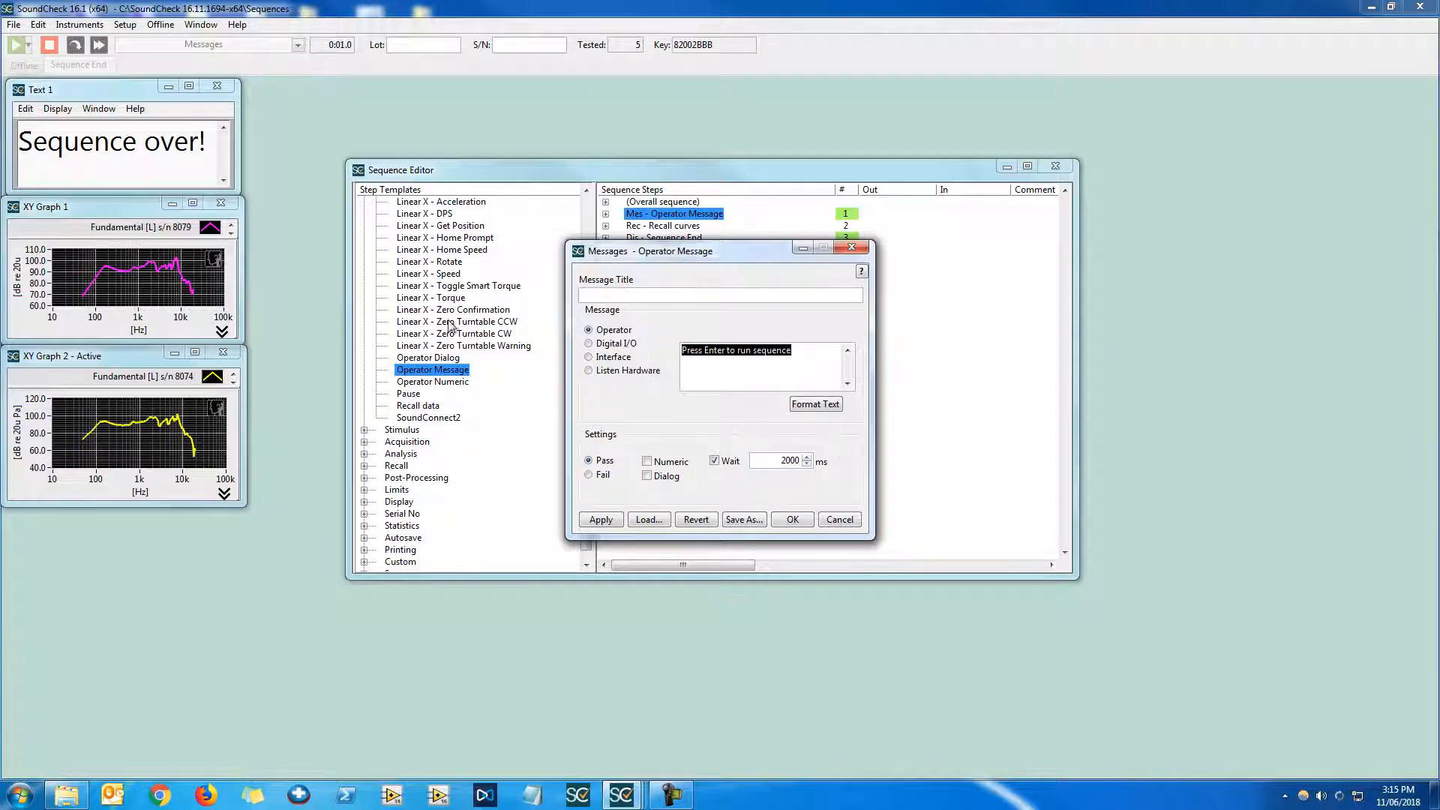
pyautogui.write('Wait')
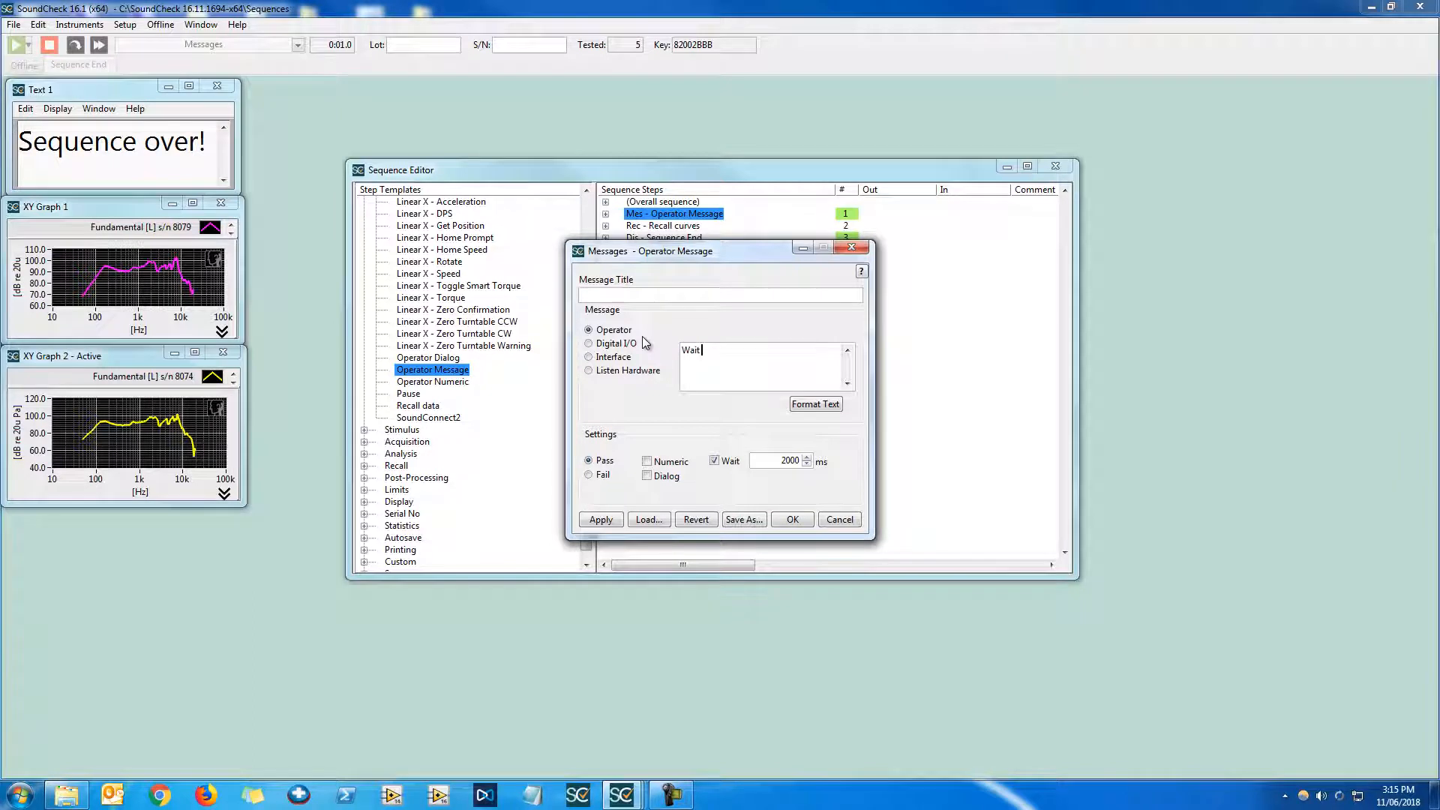
pyautogui.write(' two seconds before test i')
pyautogui.write('uns')
pyautogui.click(792, 519)
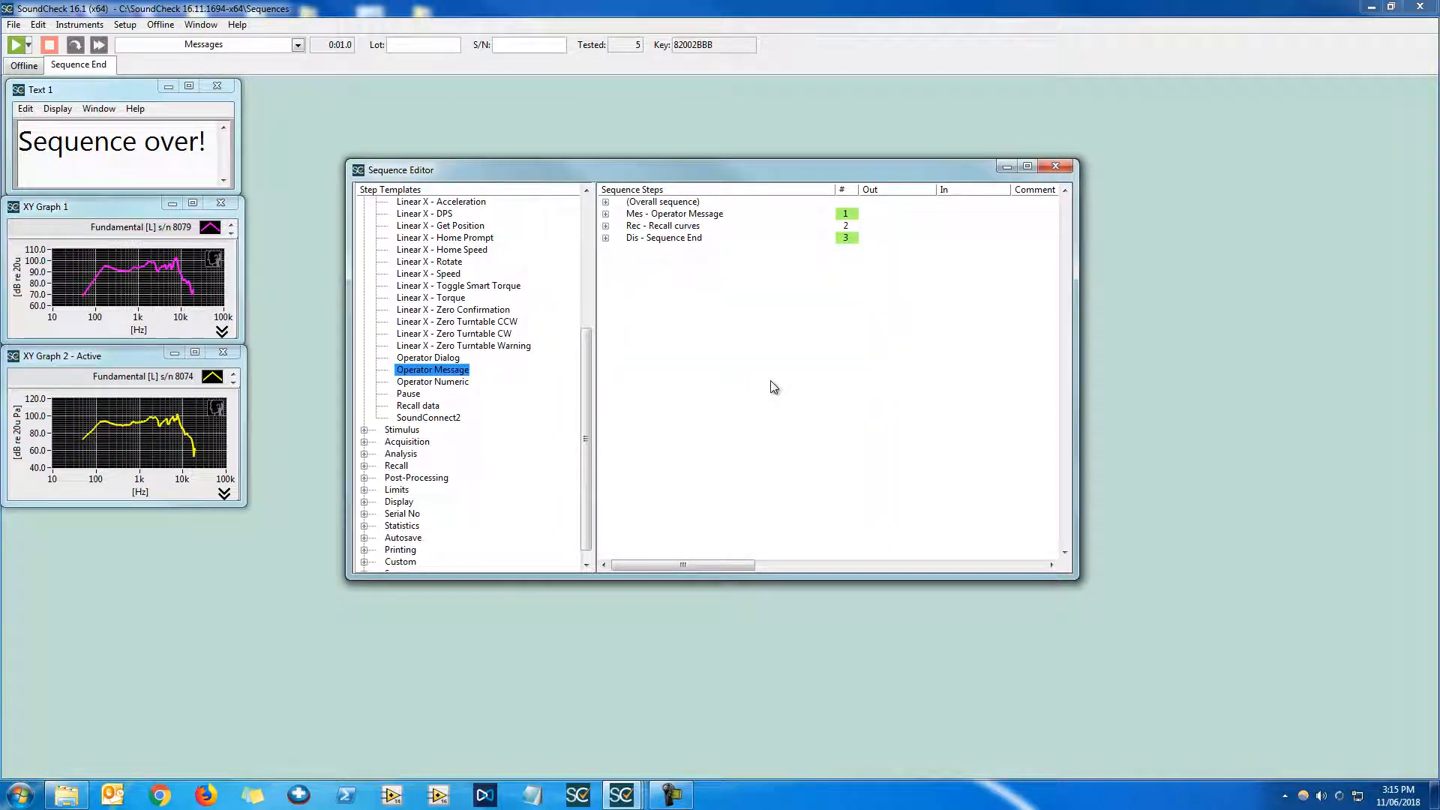
# Run the sequence, then set the message step's result to Fail and confirm
pyautogui.click(15, 45)
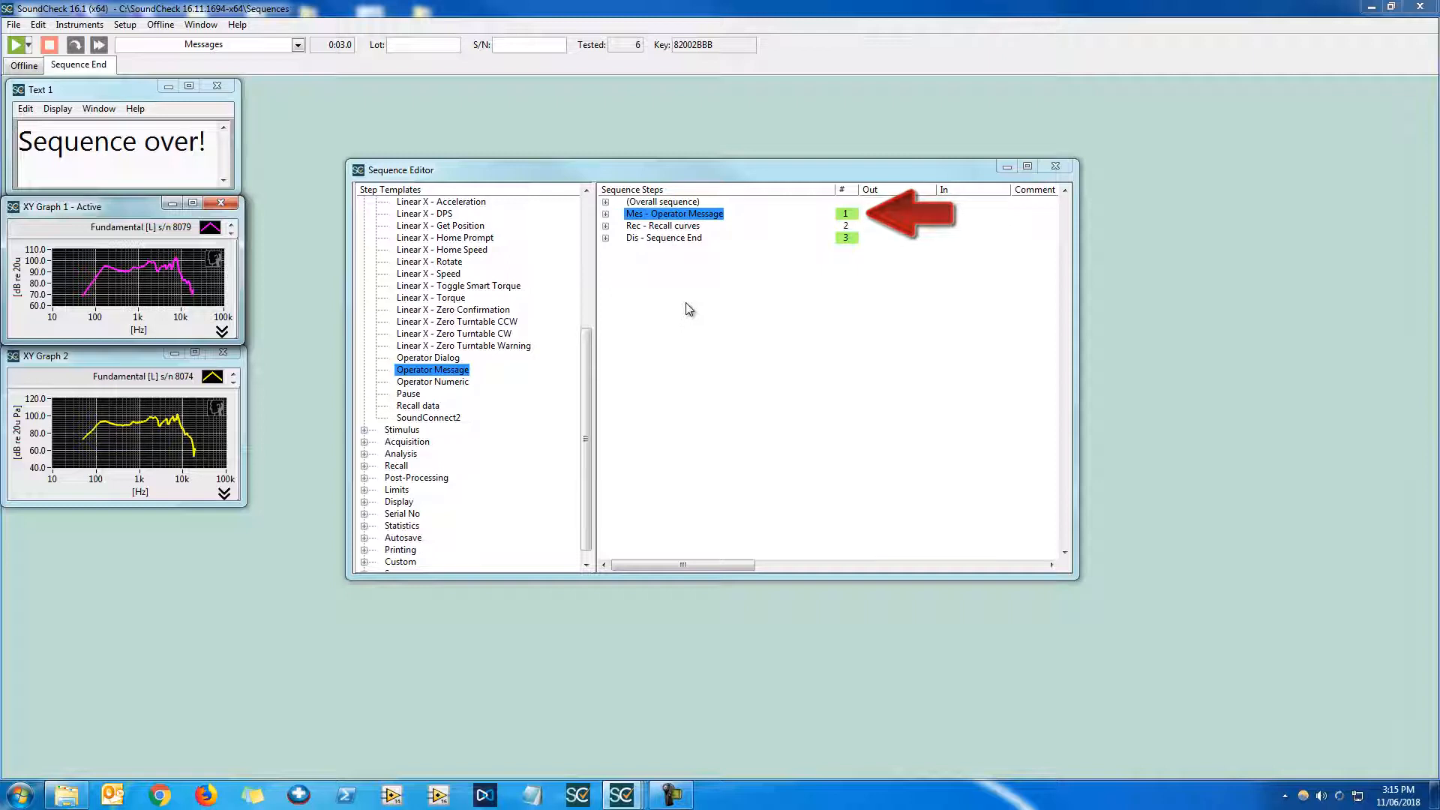
pyautogui.doubleClick(724, 214)
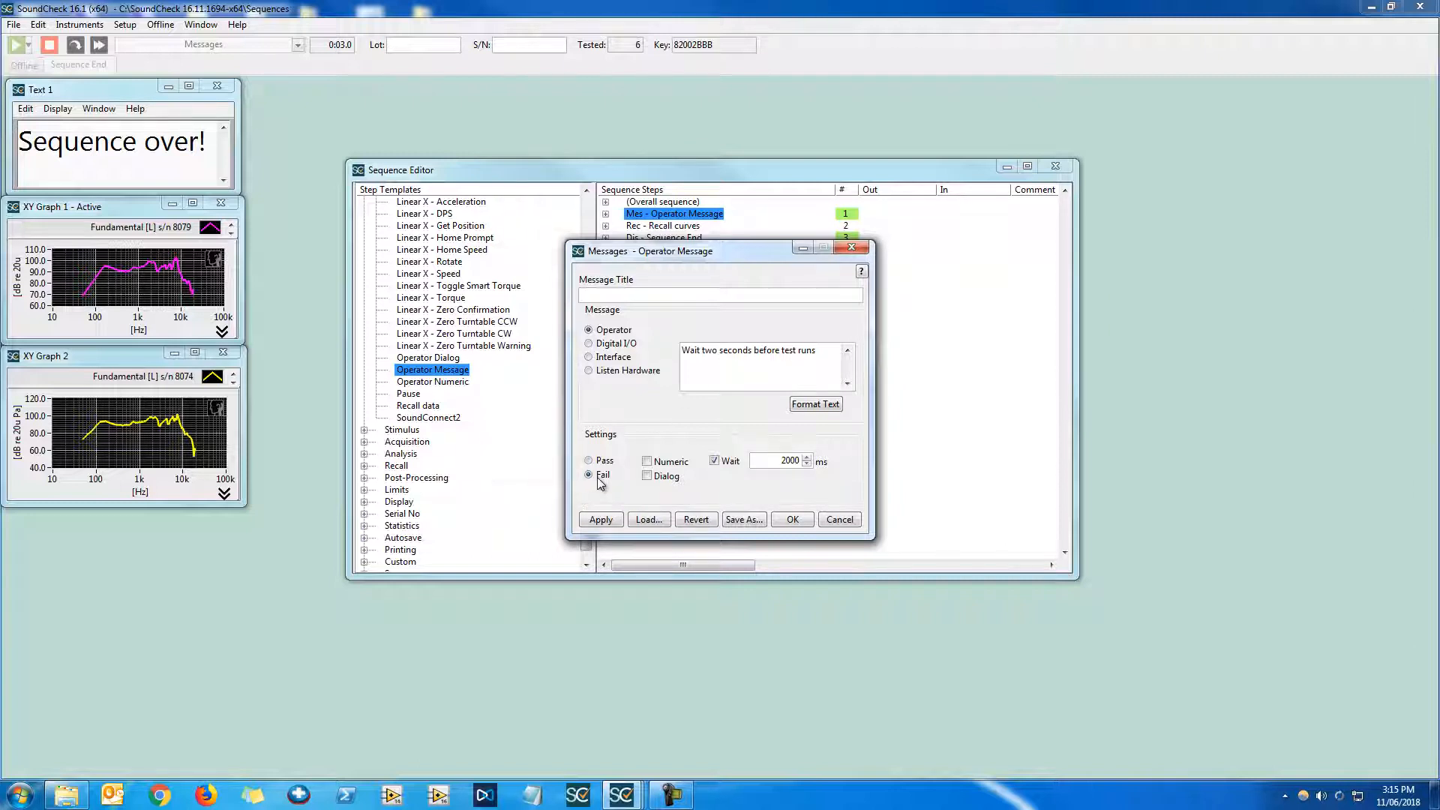
pyautogui.click(793, 519)
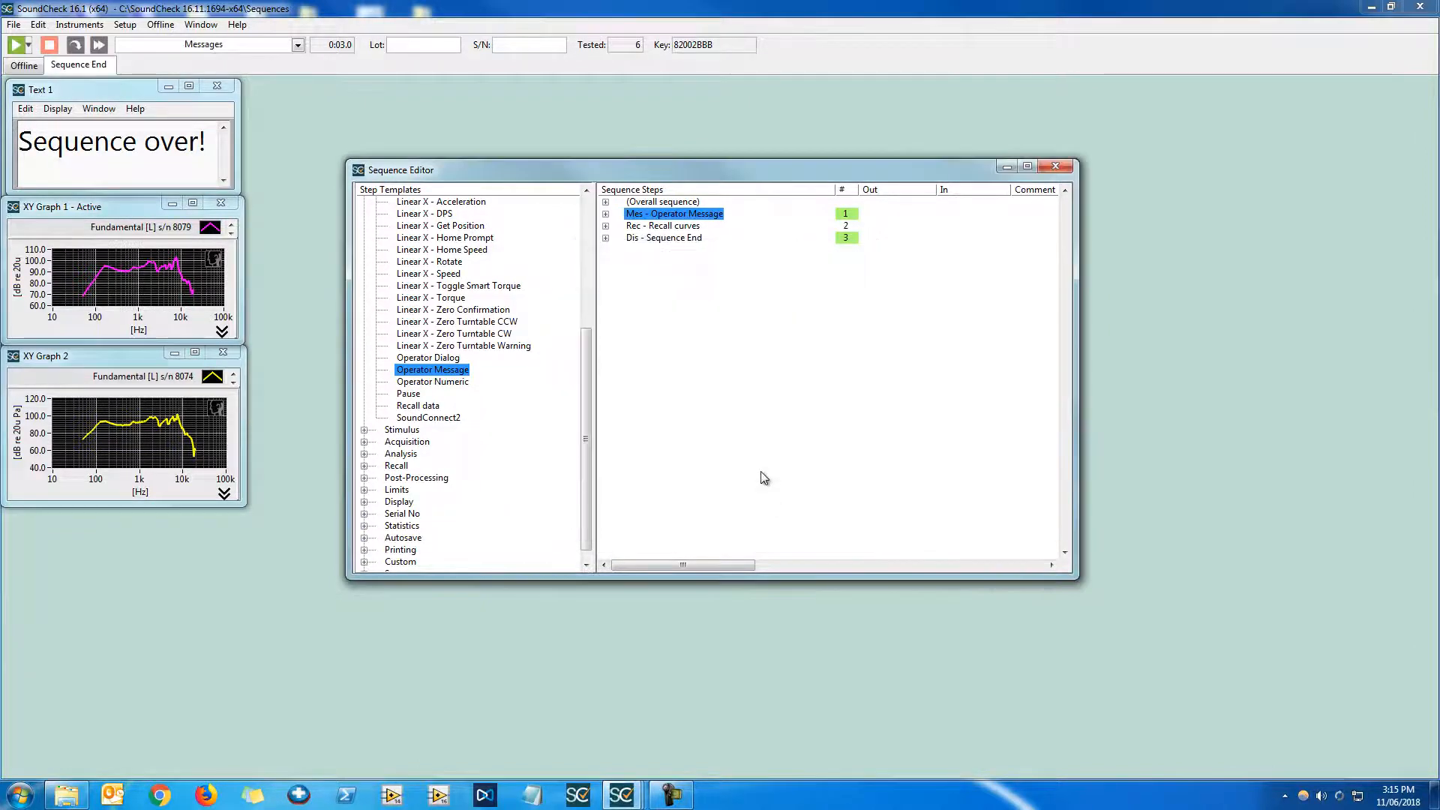
# Run the sequence and close the waiting message window
pyautogui.click(16, 47)
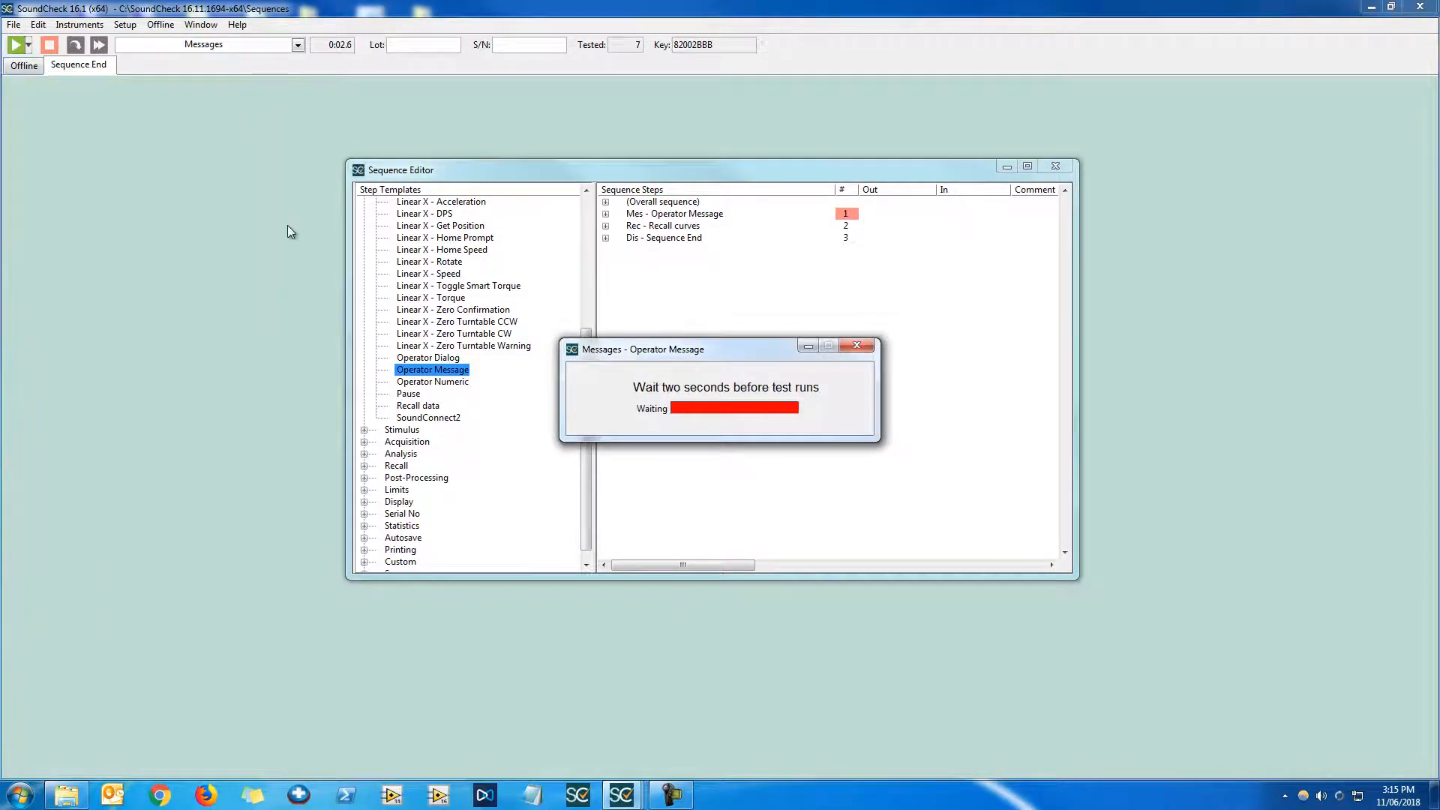
pyautogui.click(871, 346)
# Open the message step's configuration and confirm it unchanged
pyautogui.rightClick(720, 218)
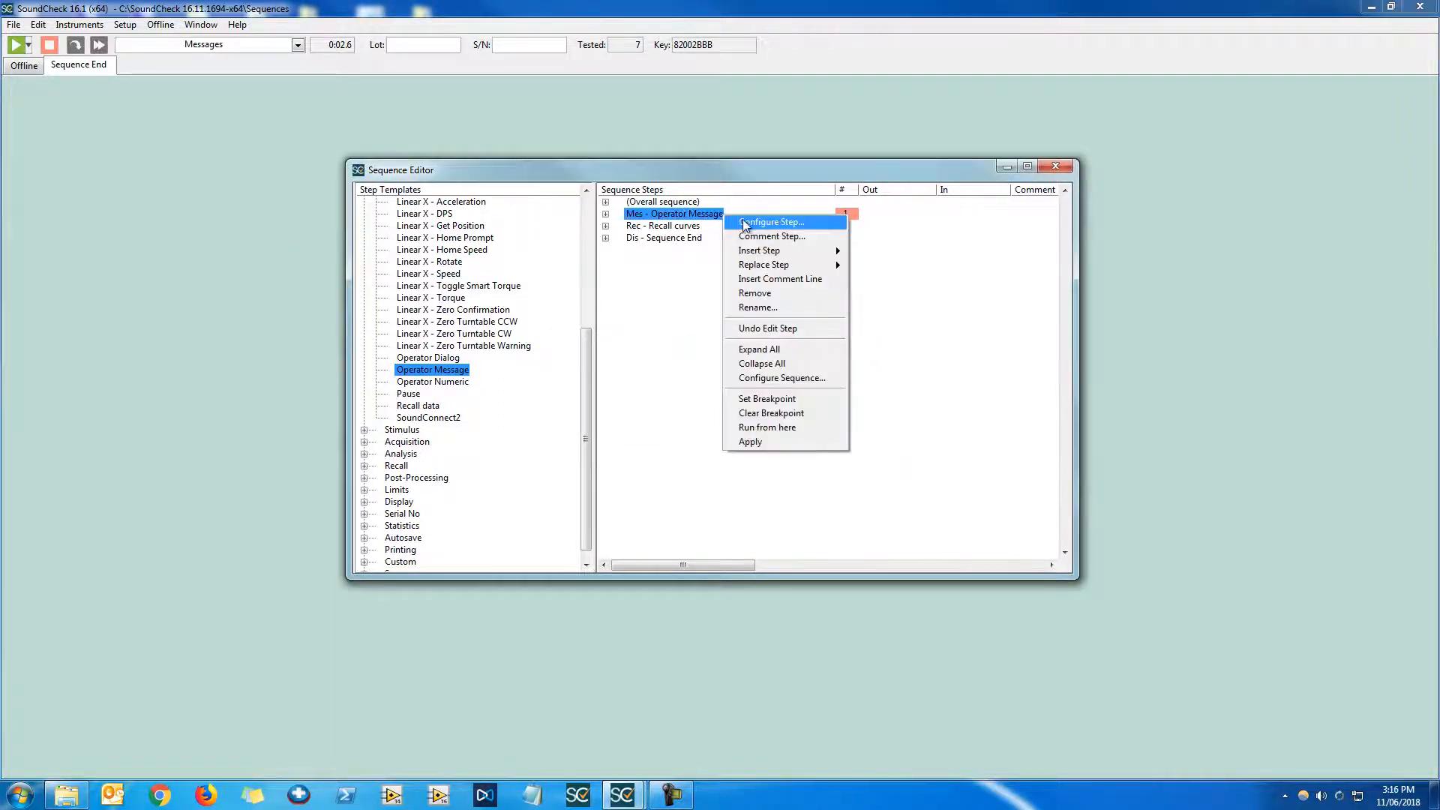
pyautogui.click(771, 222)
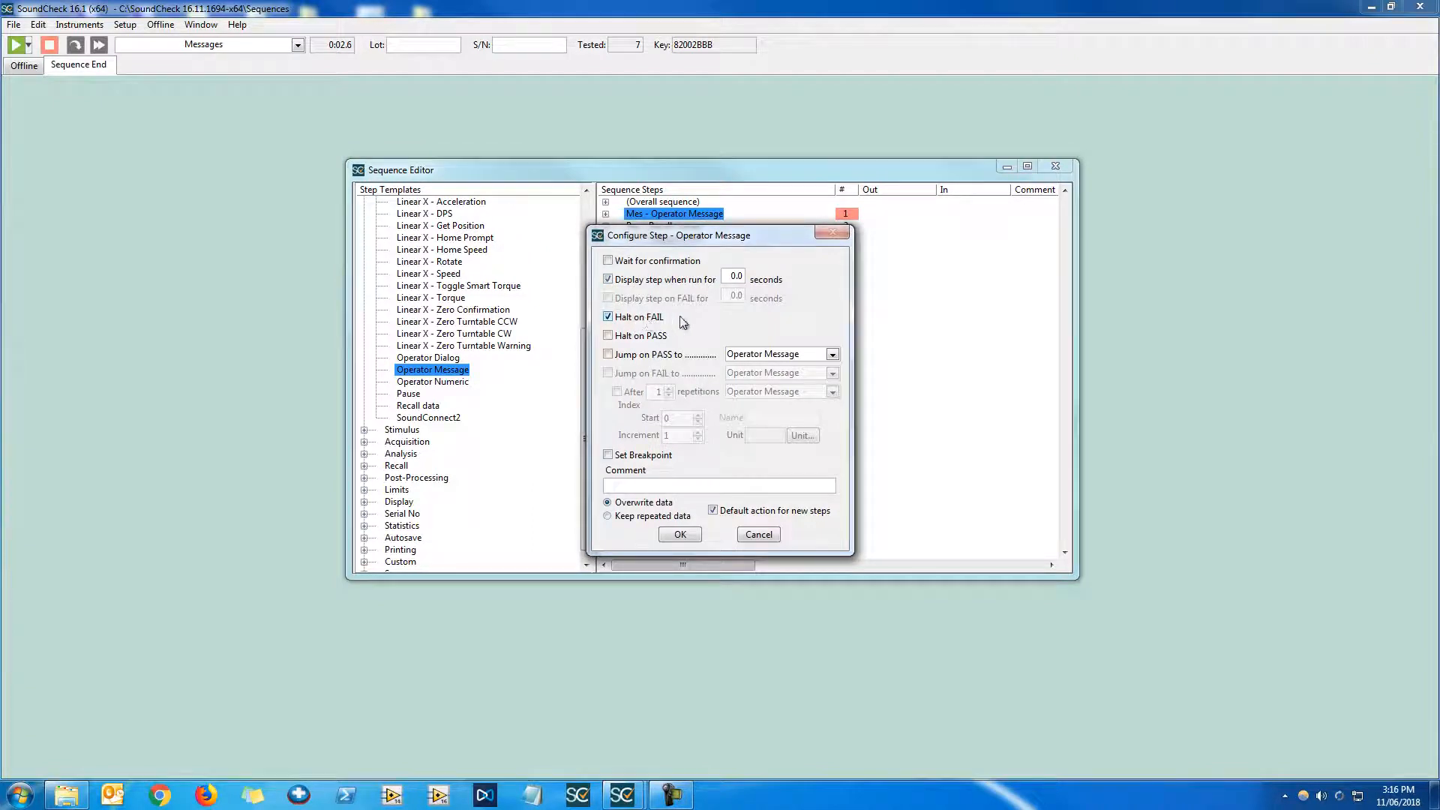
pyautogui.click(681, 535)
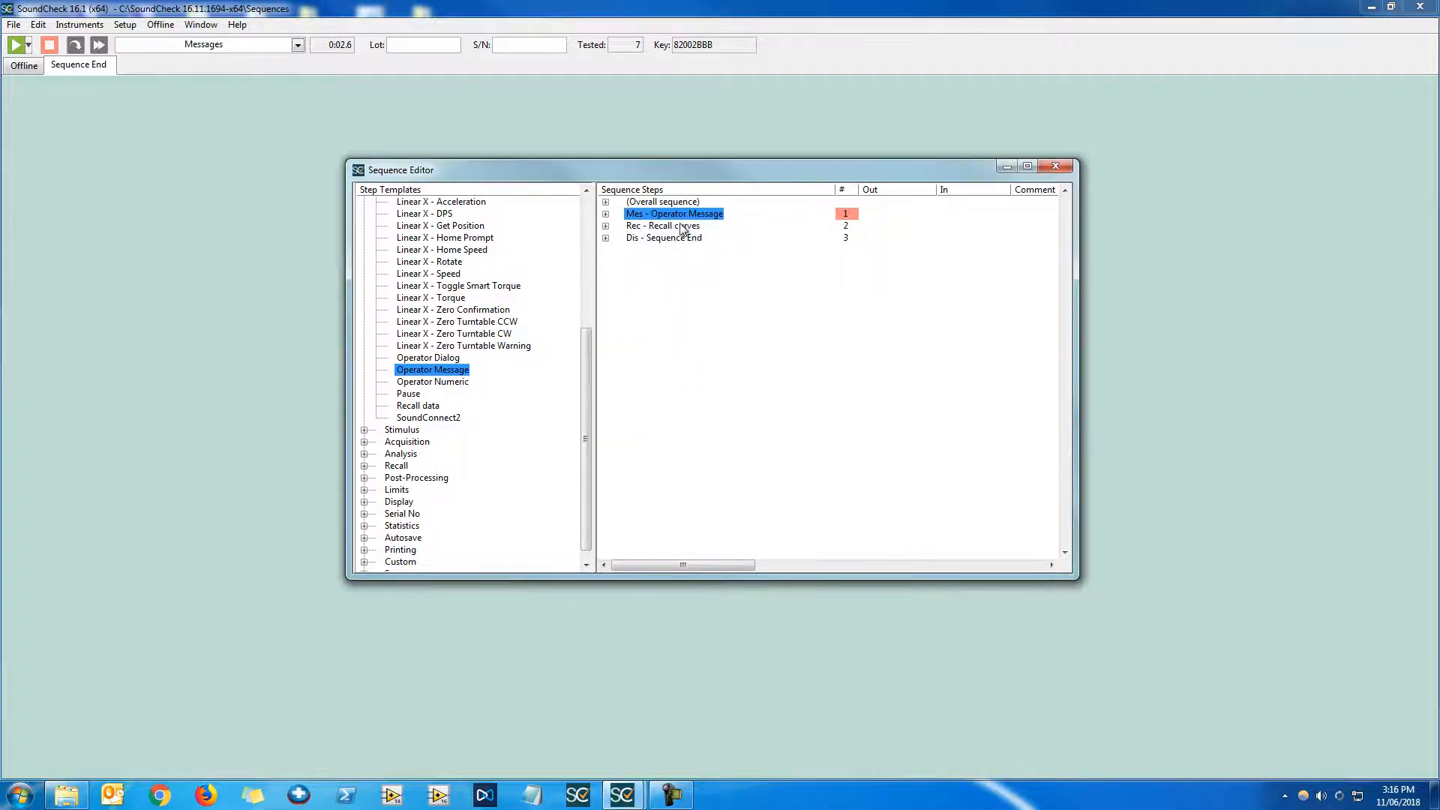
# Open the message step and switch it to Dialog mode
pyautogui.doubleClick(725, 215)
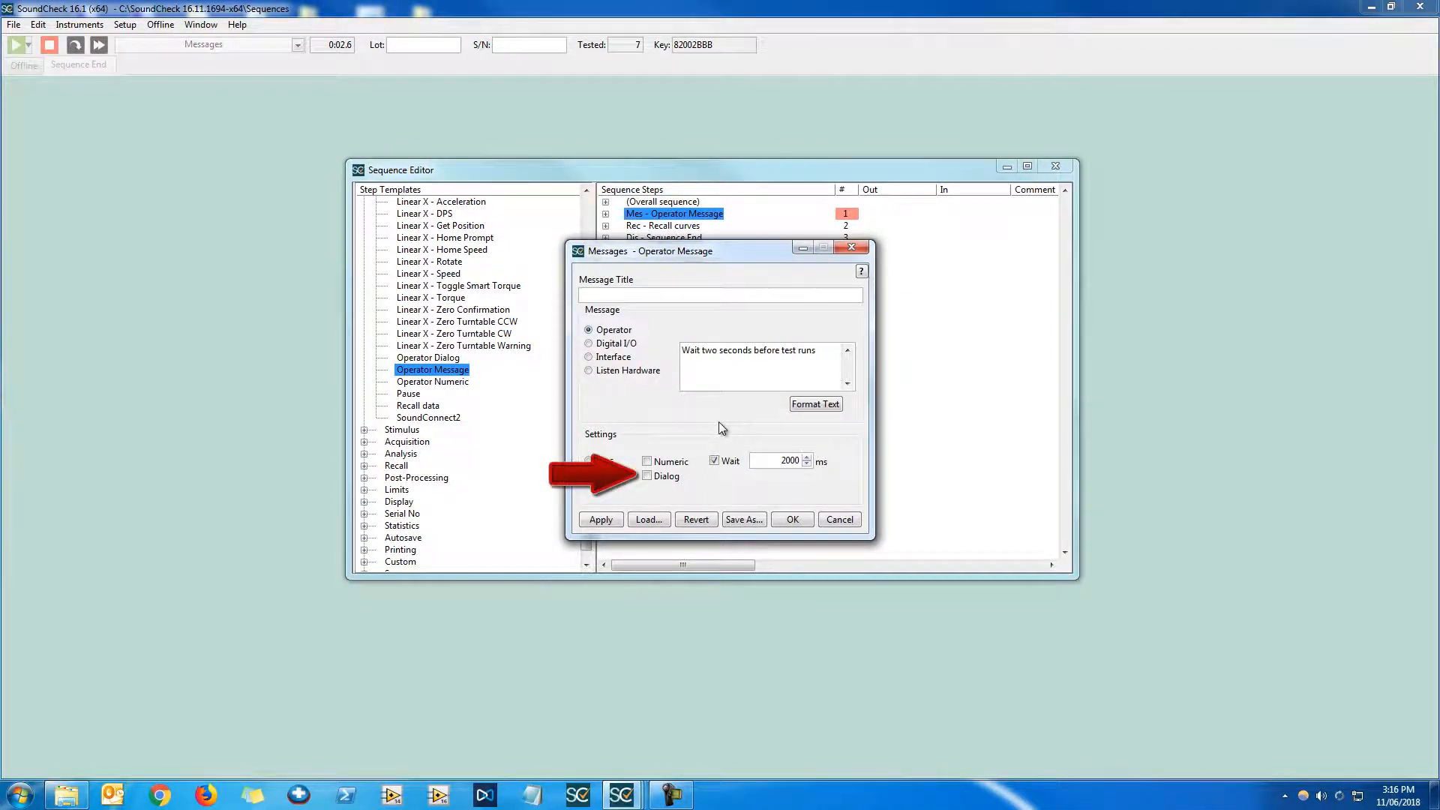
pyautogui.click(668, 477)
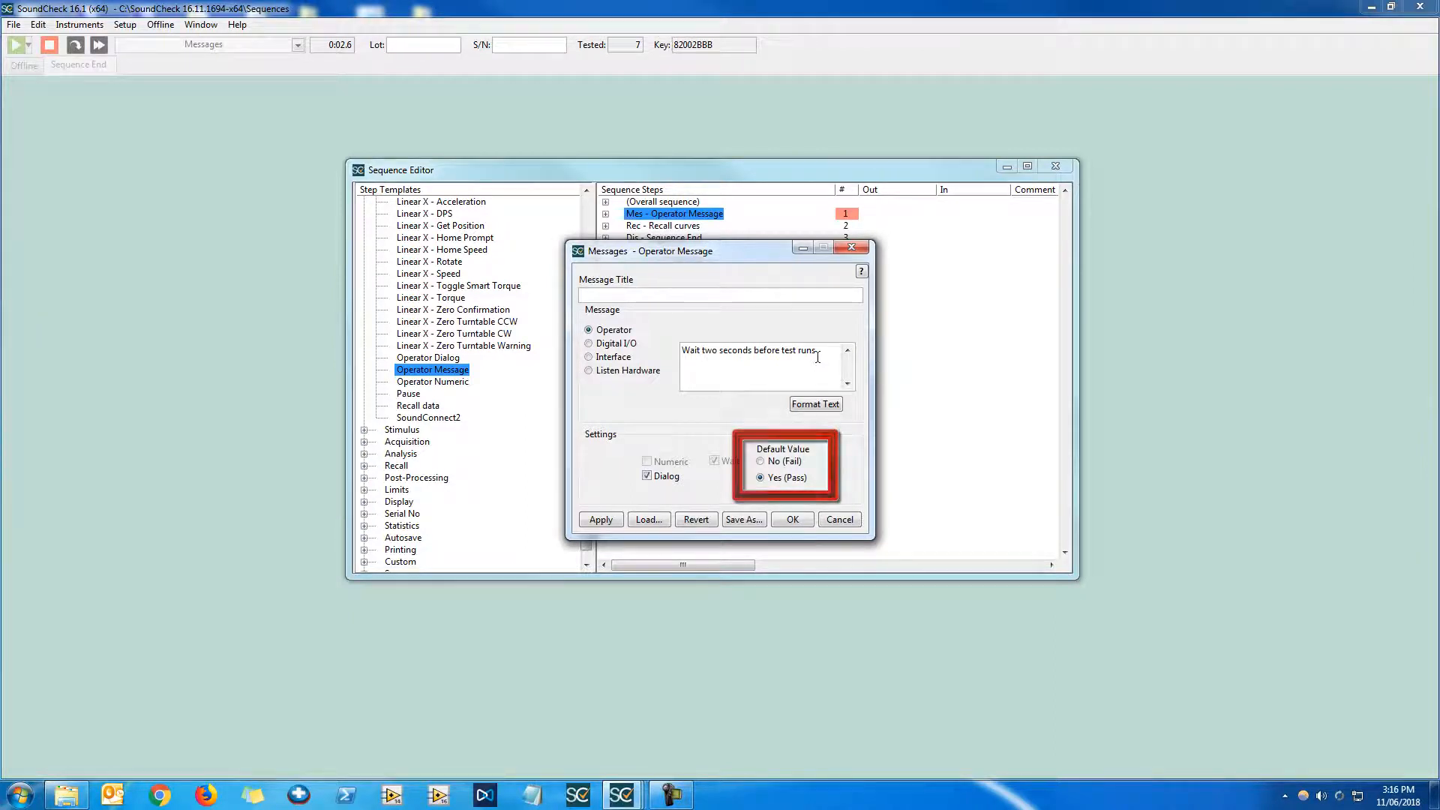
# Replace the message text with "Do you want to run the test?" and close the step editor with OK
pyautogui.moveTo(818, 357); pyautogui.dragTo(672, 355)
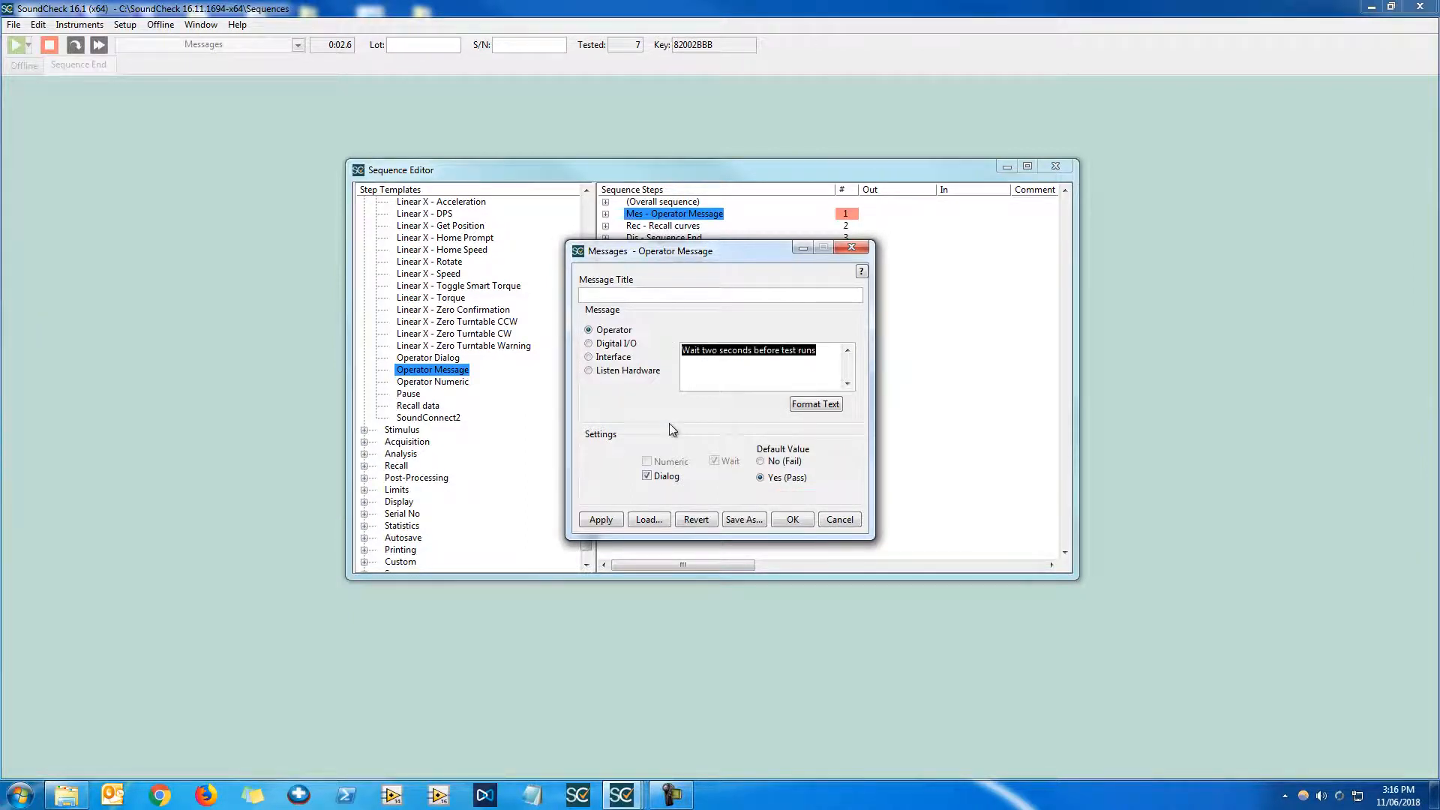
pyautogui.write('Do you want to run the')
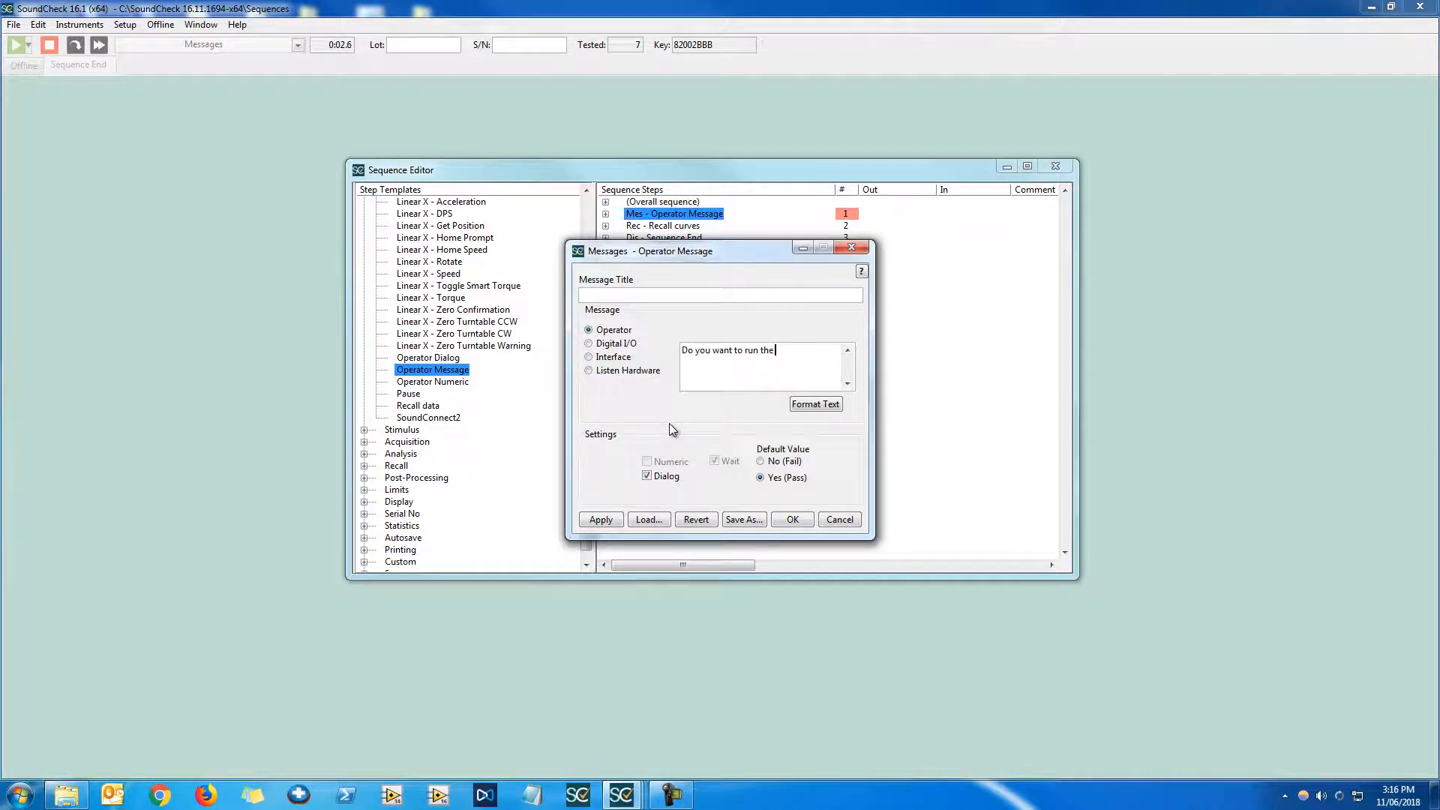
pyautogui.write(' test?')
pyautogui.click(794, 517)
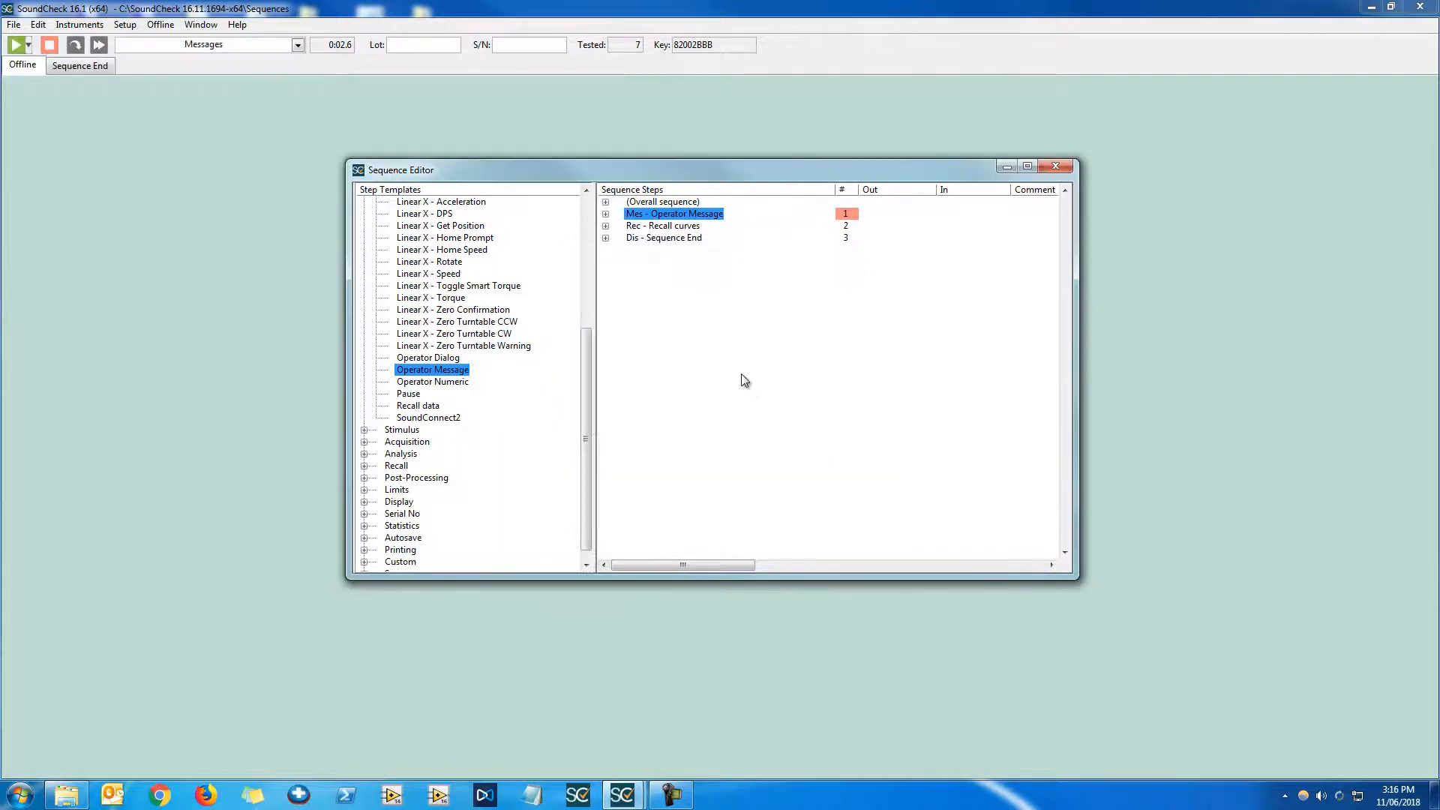
# Run the sequence and answer Yes to the operator question
pyautogui.click(15, 45)
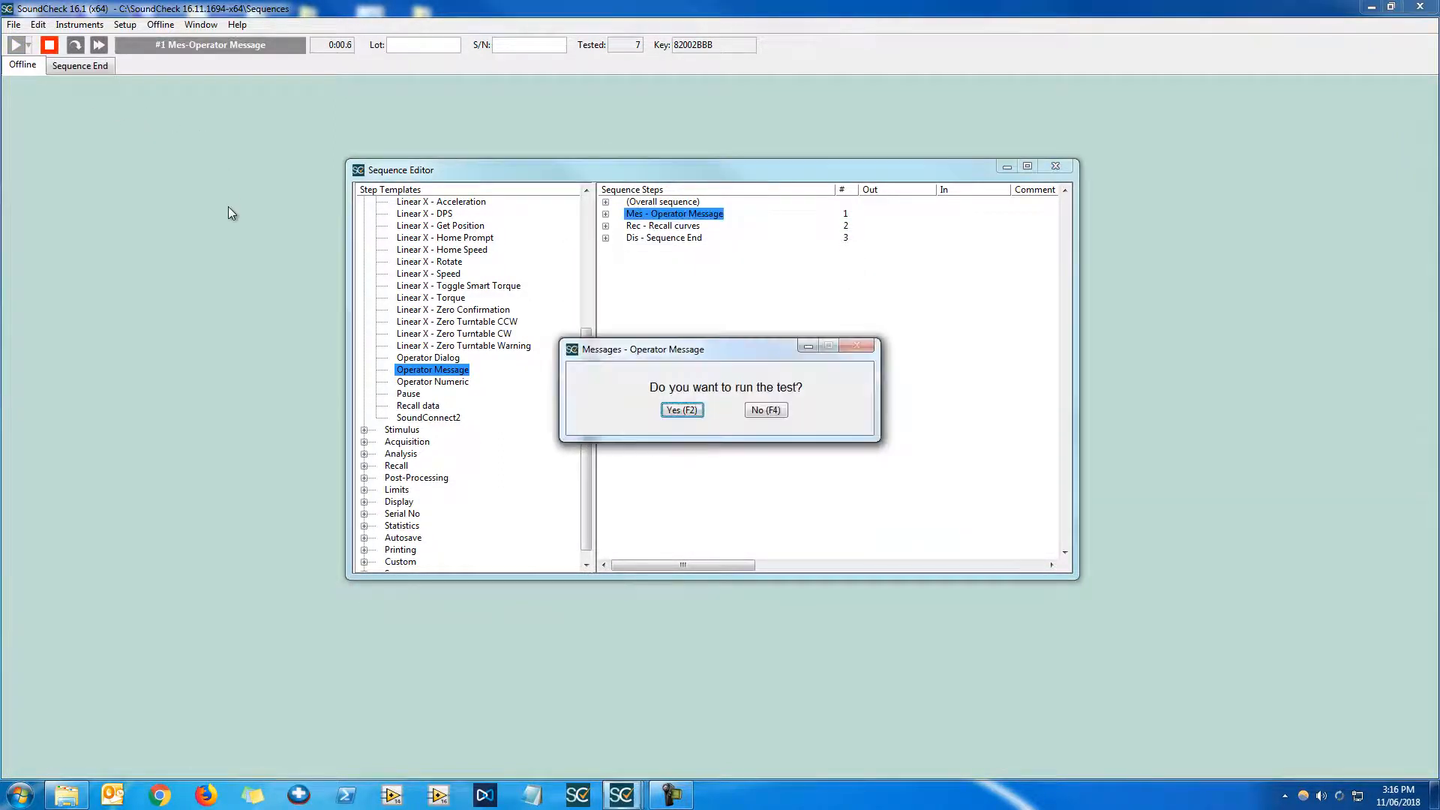
pyautogui.click(697, 411)
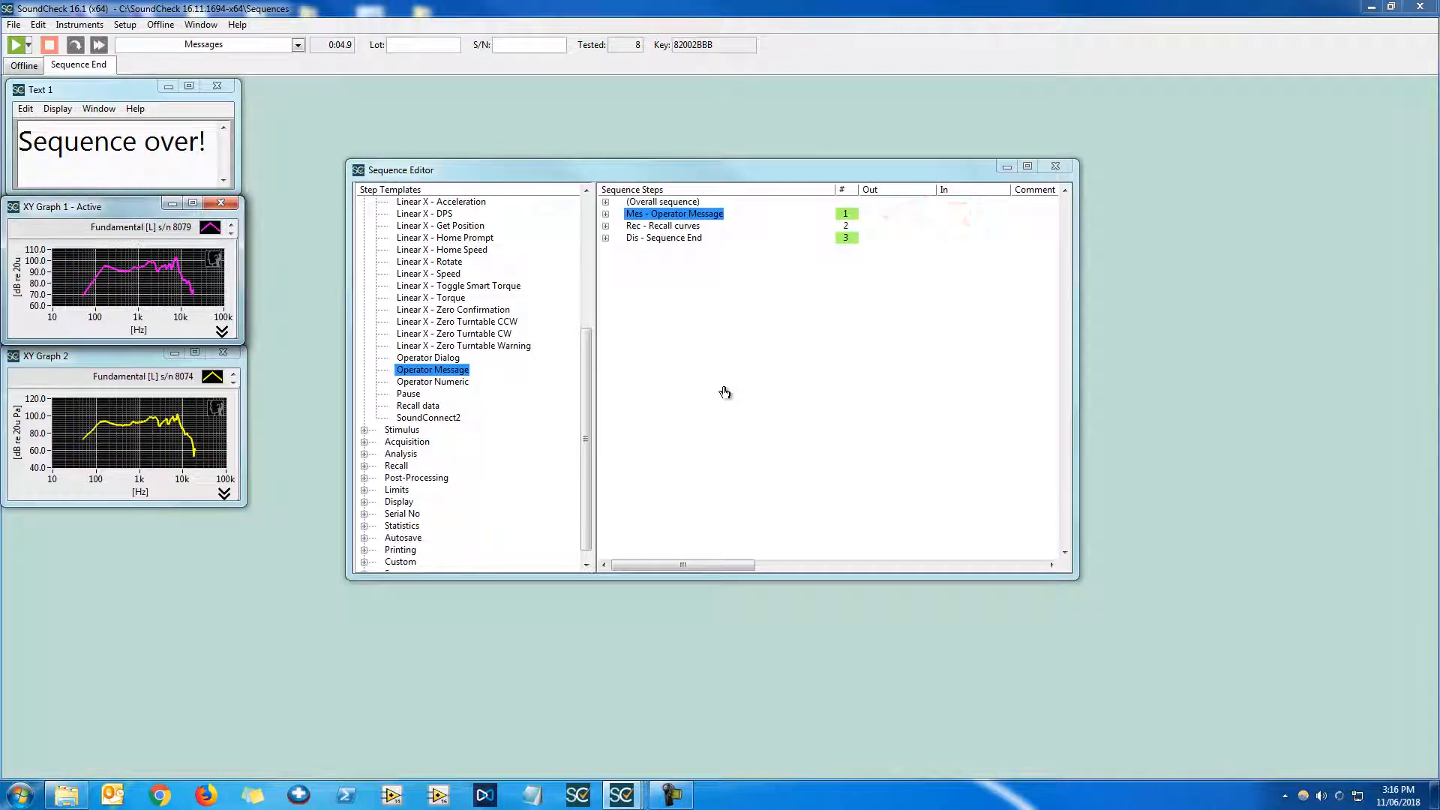
# Run the sequence again and close the question dialog without answering
pyautogui.press('F2')
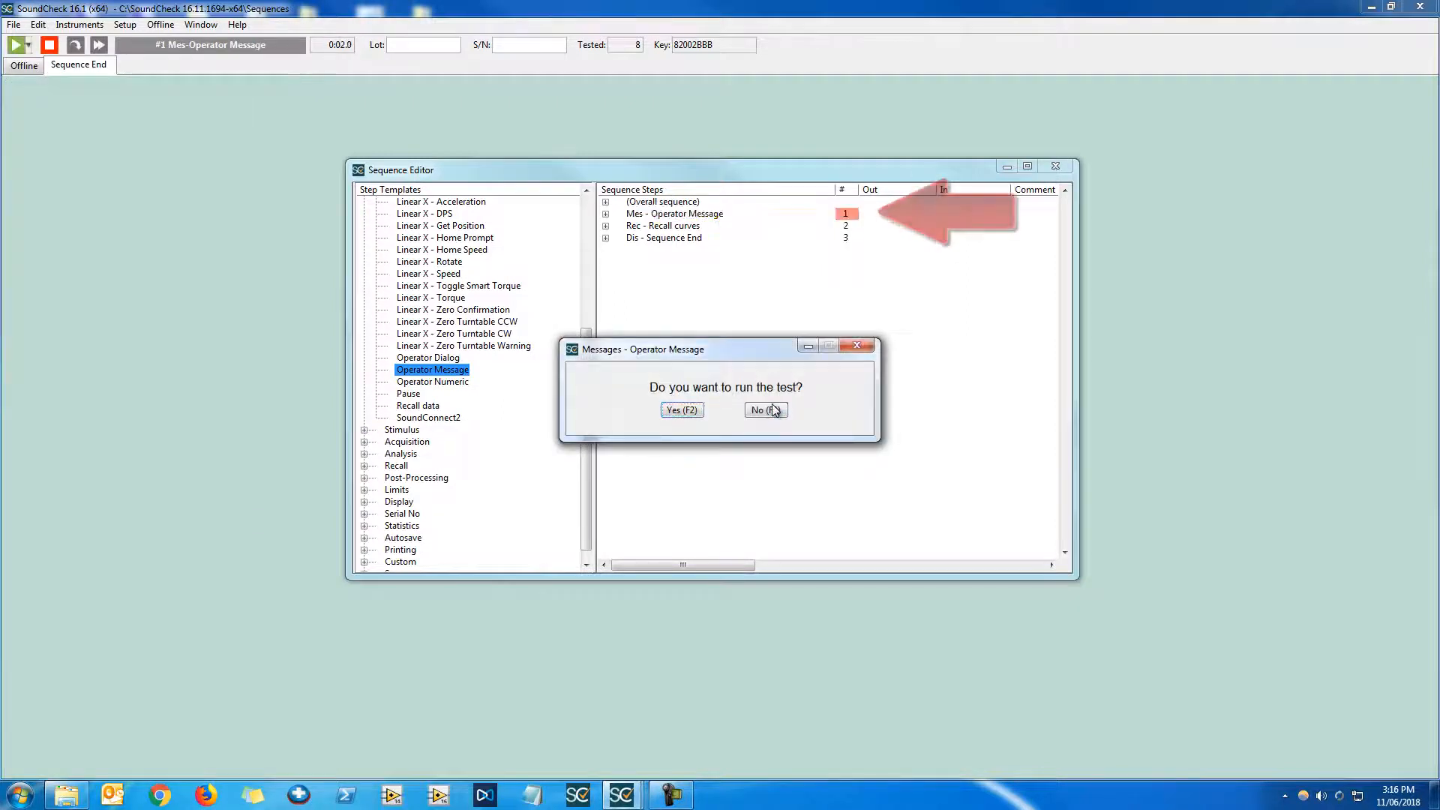
pyautogui.click(857, 347)
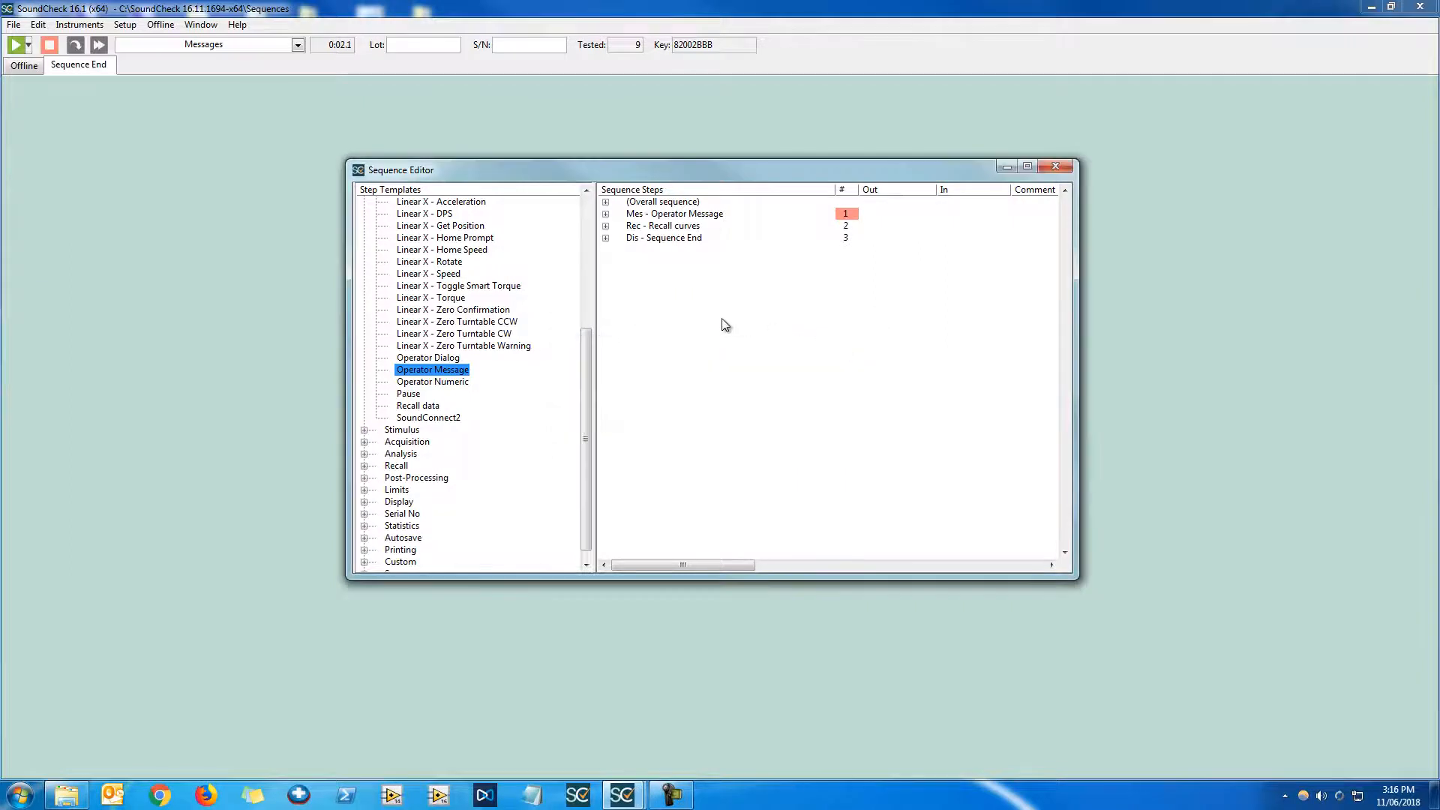
# Try configuring the step to jump to Operator Message on PASS and FAIL without halting, then cancel
pyautogui.rightClick(726, 219)
pyautogui.click(735, 221)
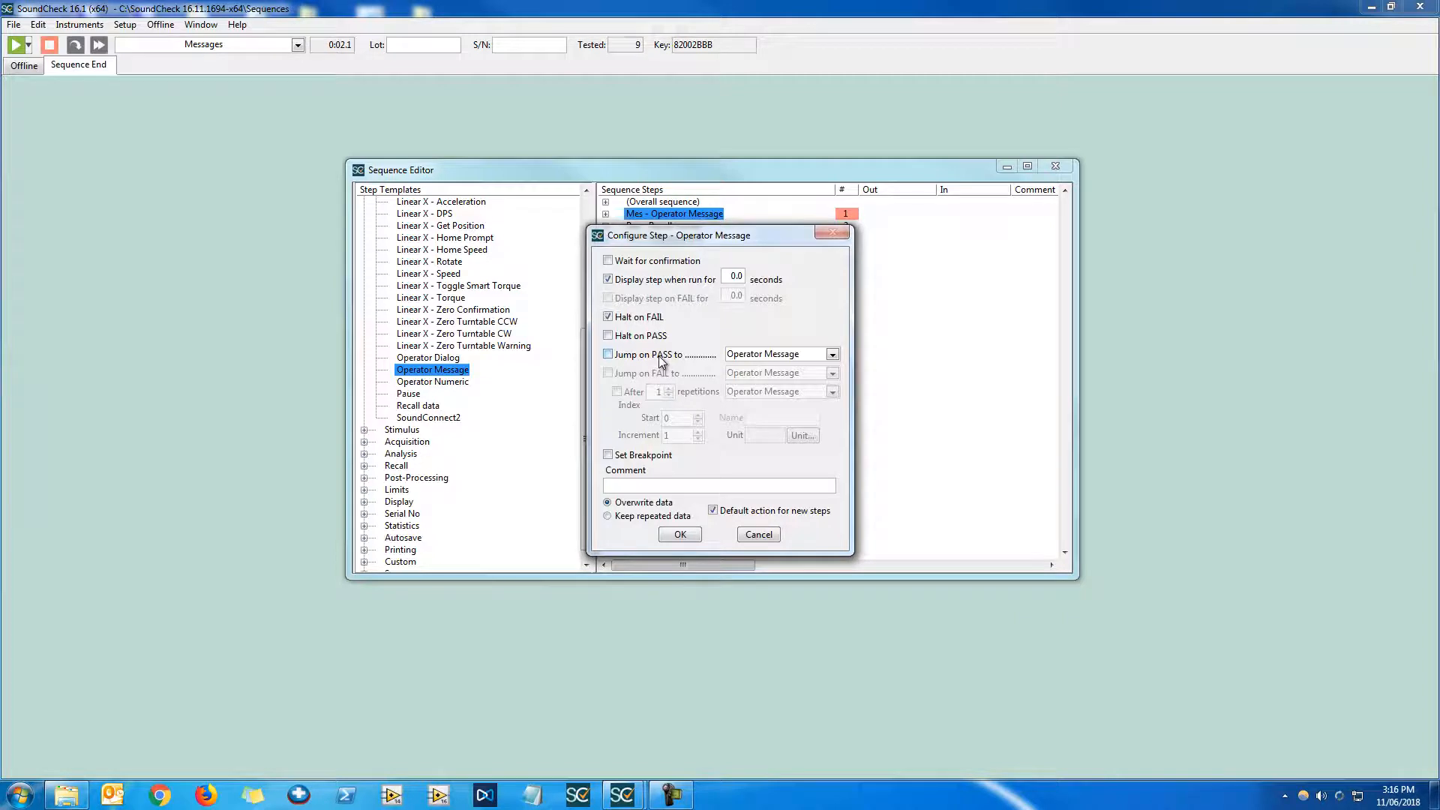
pyautogui.click(716, 355)
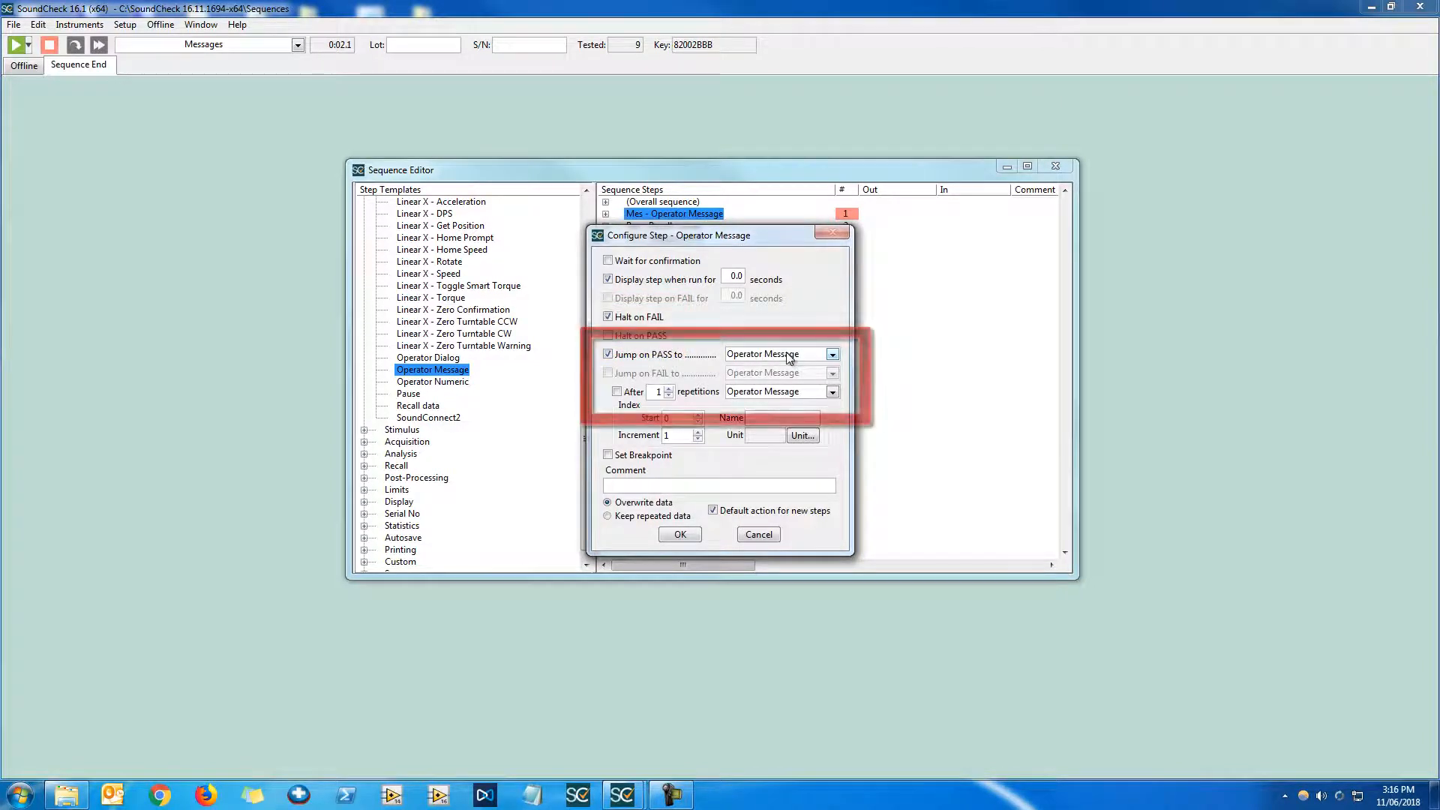
pyautogui.click(788, 354)
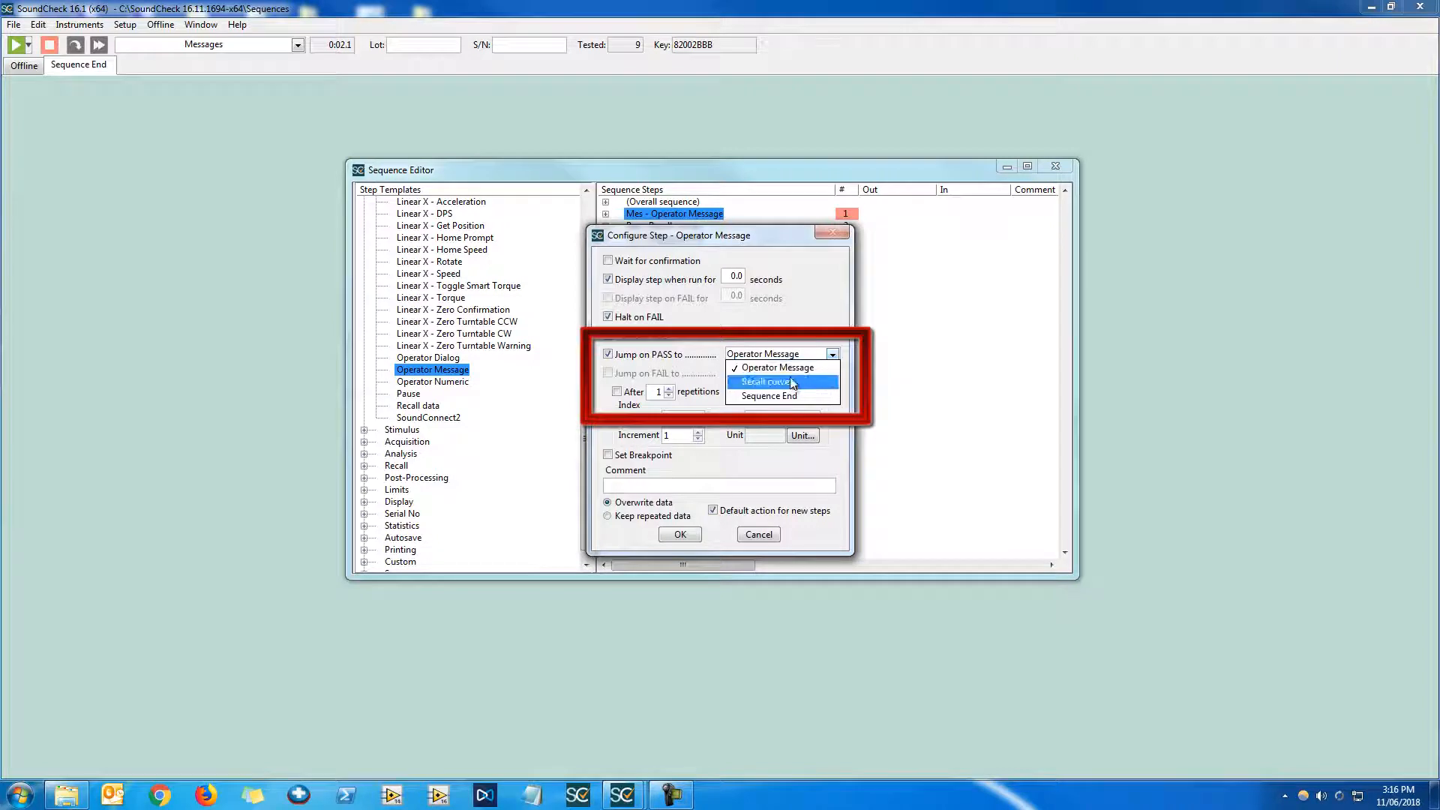
pyautogui.click(773, 367)
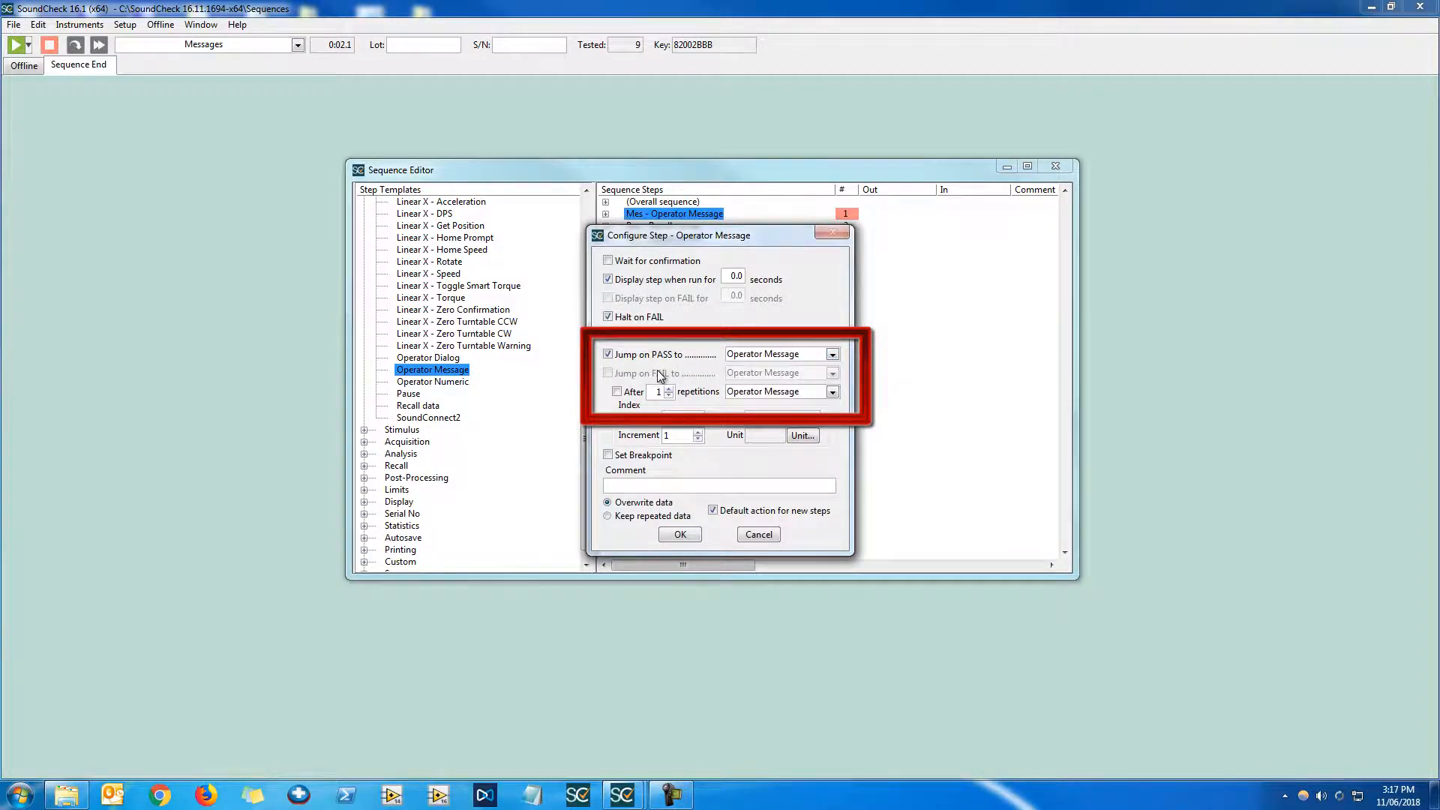
pyautogui.click(632, 318)
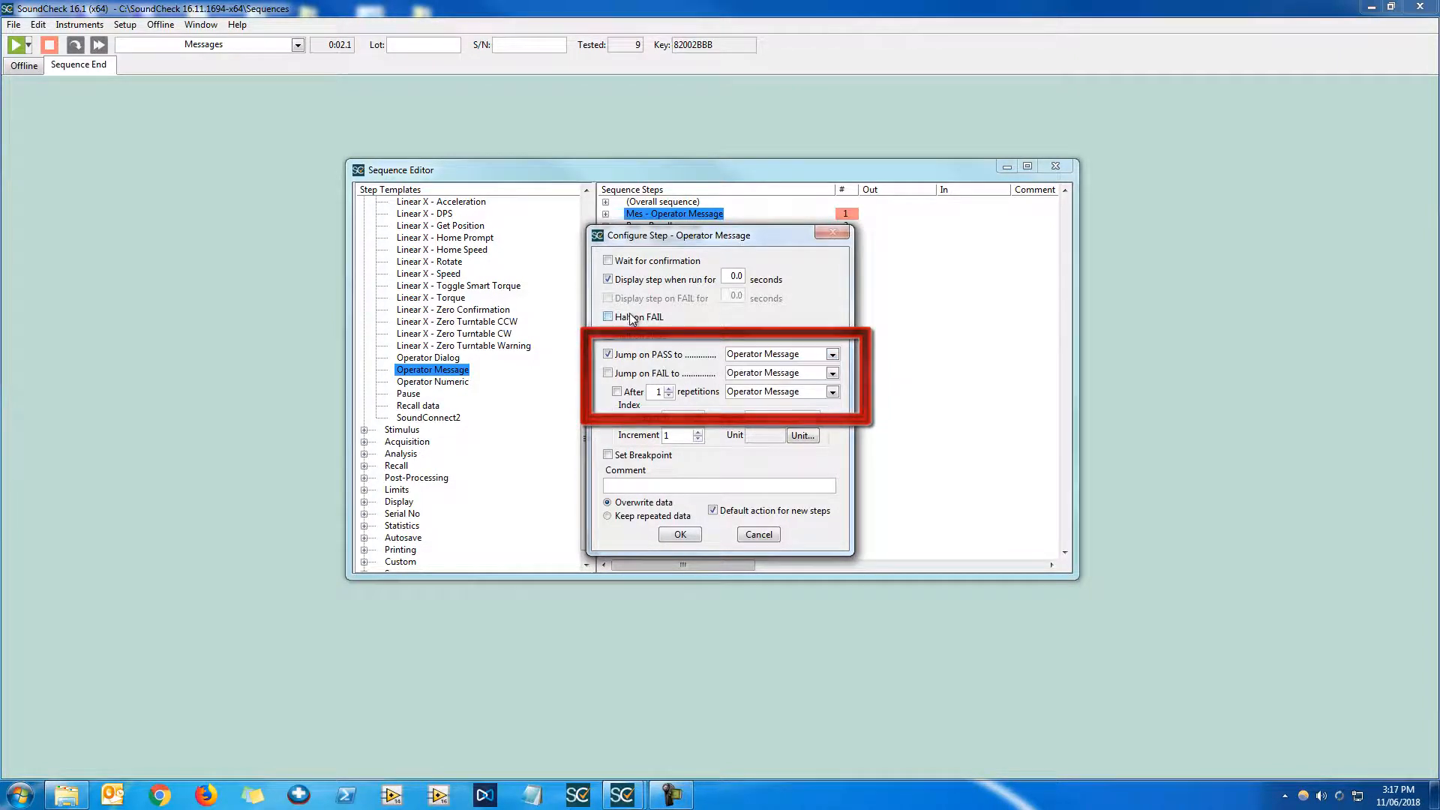
pyautogui.click(645, 374)
pyautogui.click(783, 377)
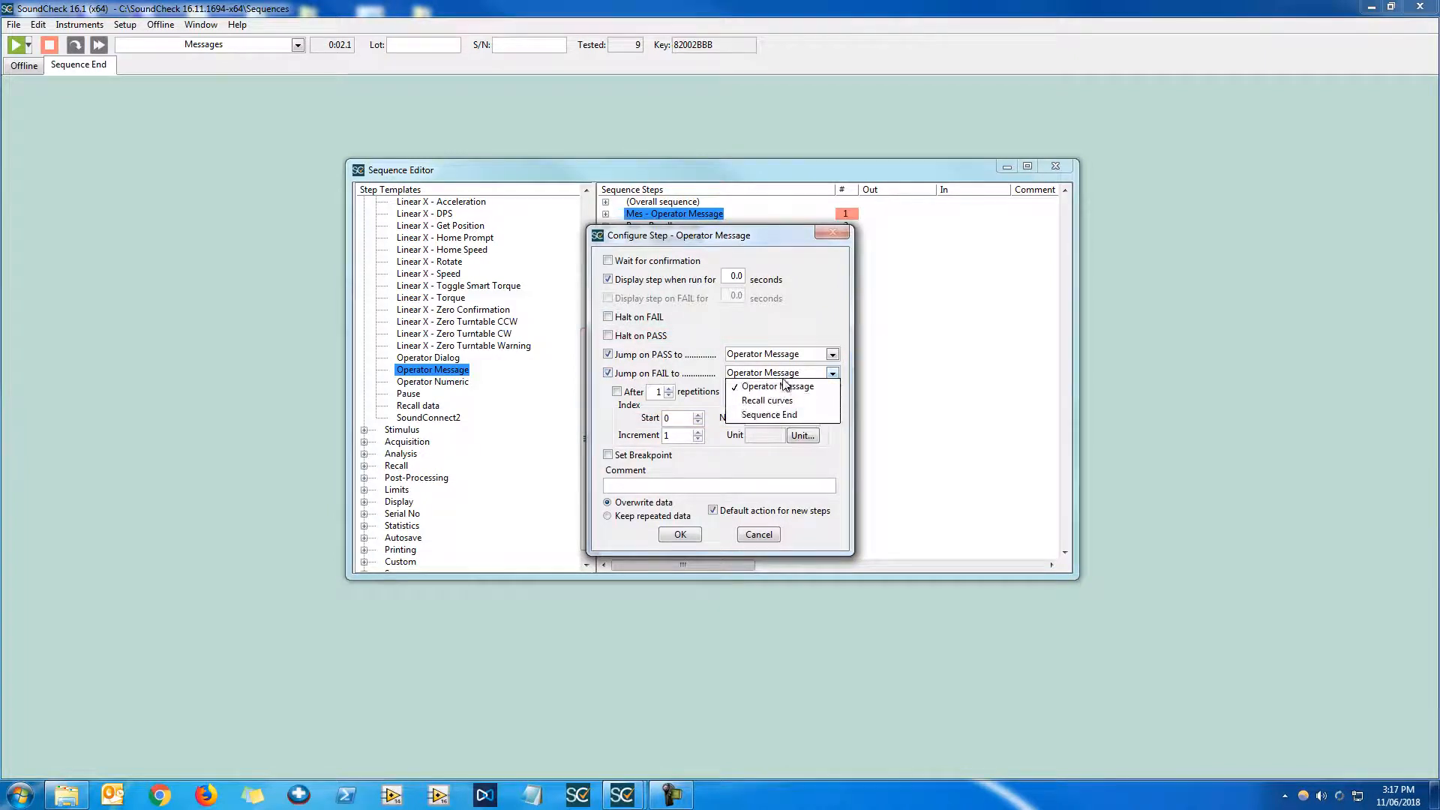
pyautogui.click(762, 395)
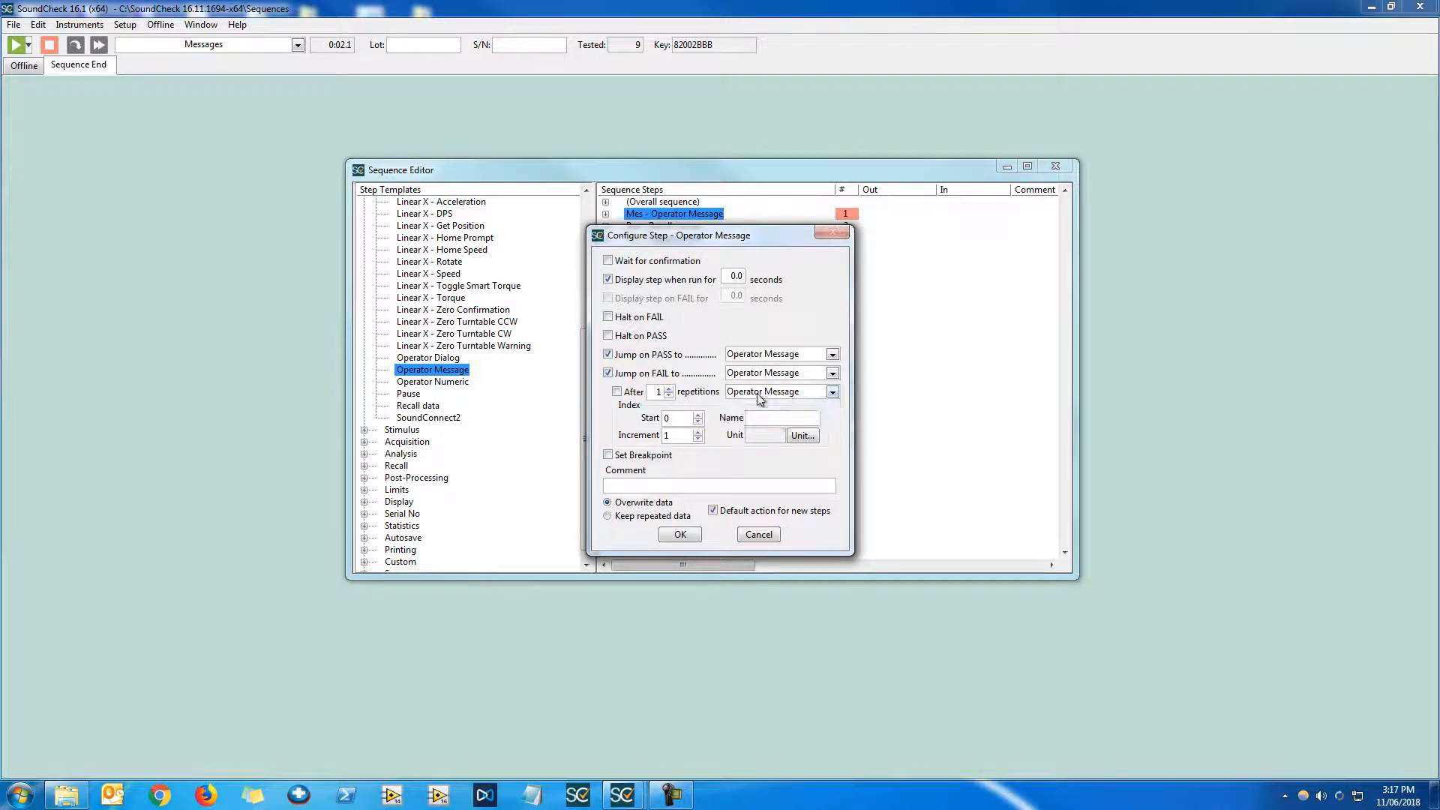
pyautogui.click(757, 534)
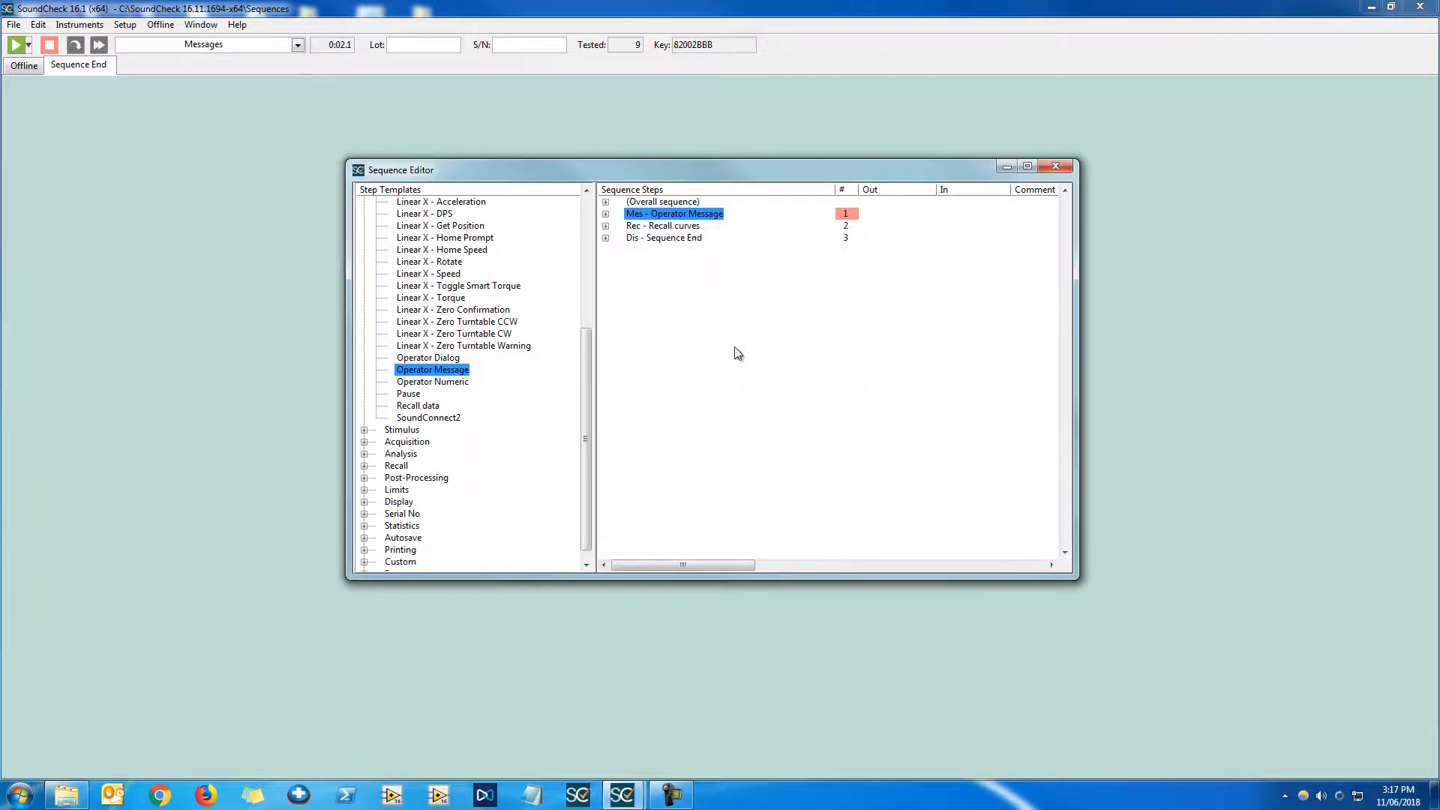
# Open the message step, turn off Dialog and enable Numeric input mode
pyautogui.doubleClick(722, 214)
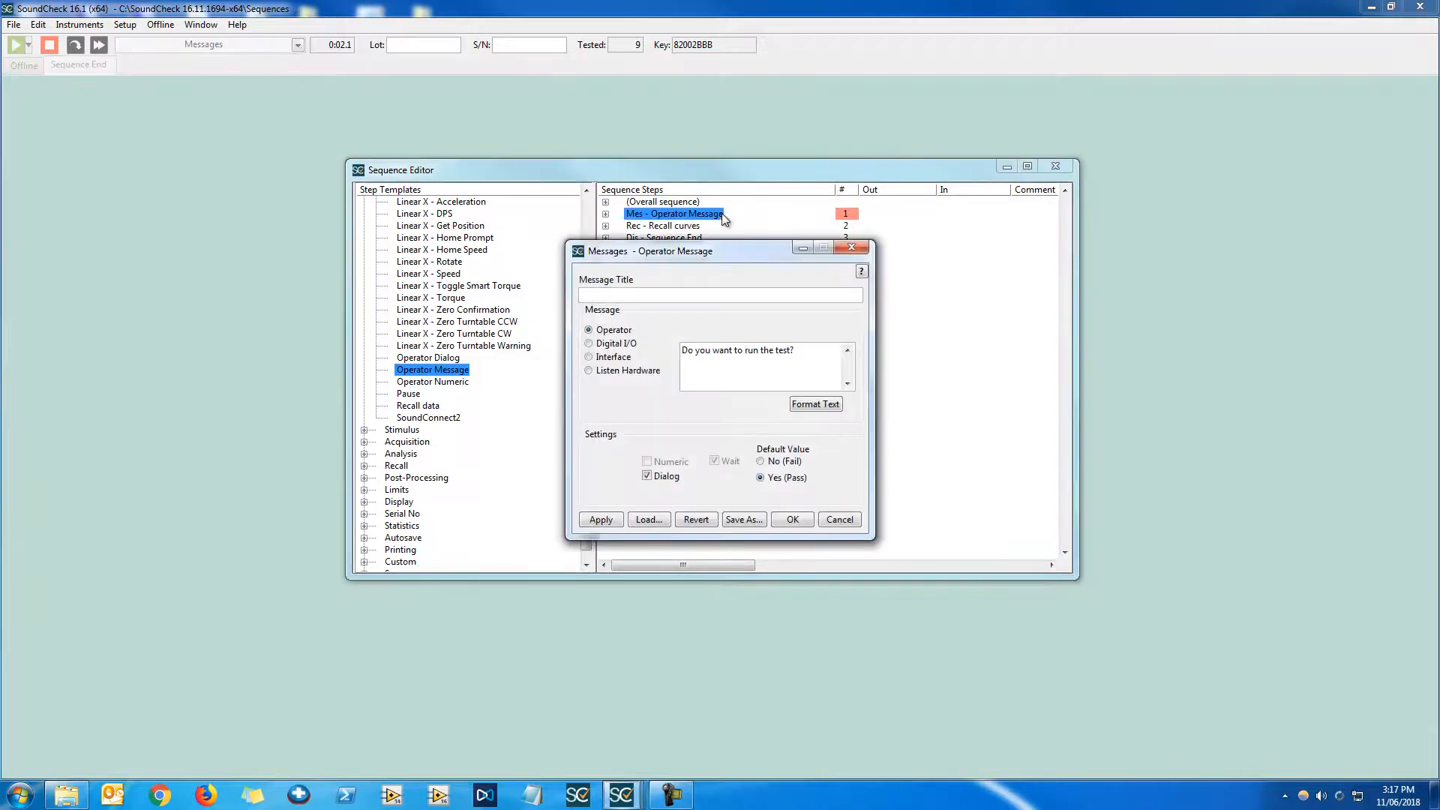
pyautogui.click(665, 476)
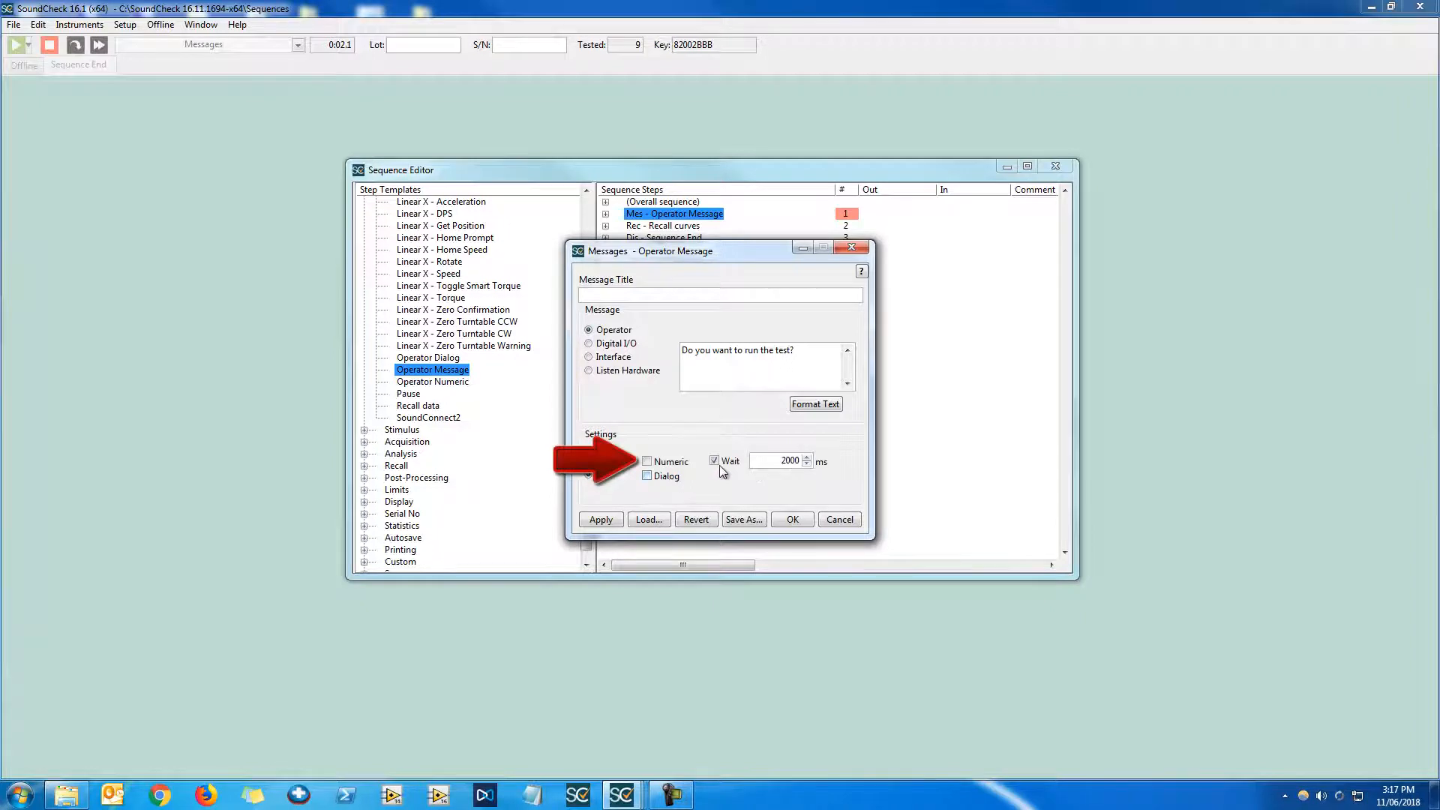
pyautogui.click(647, 462)
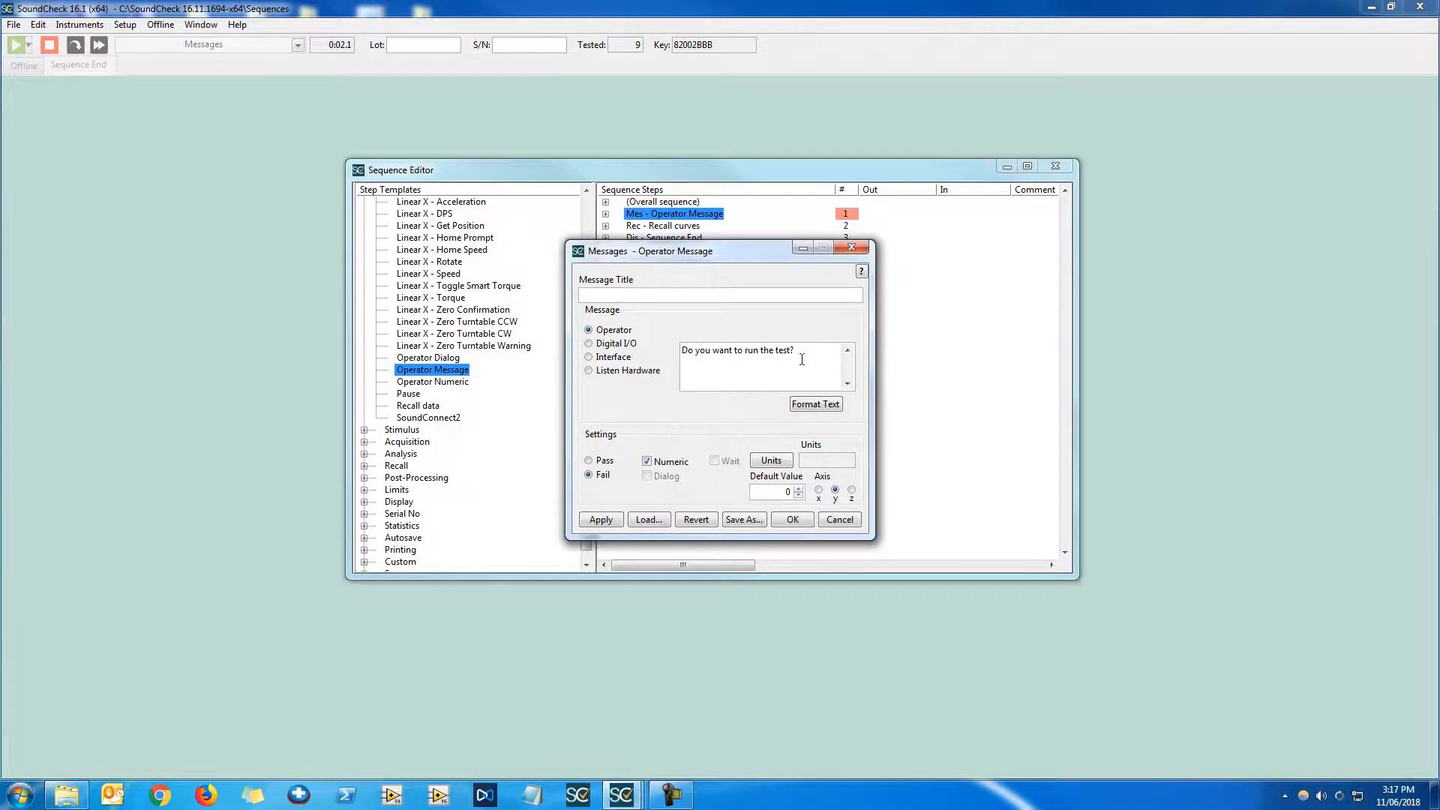
# Replace the message text with "Enter Amplifier playback level"
pyautogui.moveTo(793, 350); pyautogui.dragTo(679, 352)
pyautogui.write('Enter Amplifier playback level')
# Open the units setup and try a Log scale with dBu and dBSPL units
pyautogui.click(772, 460)
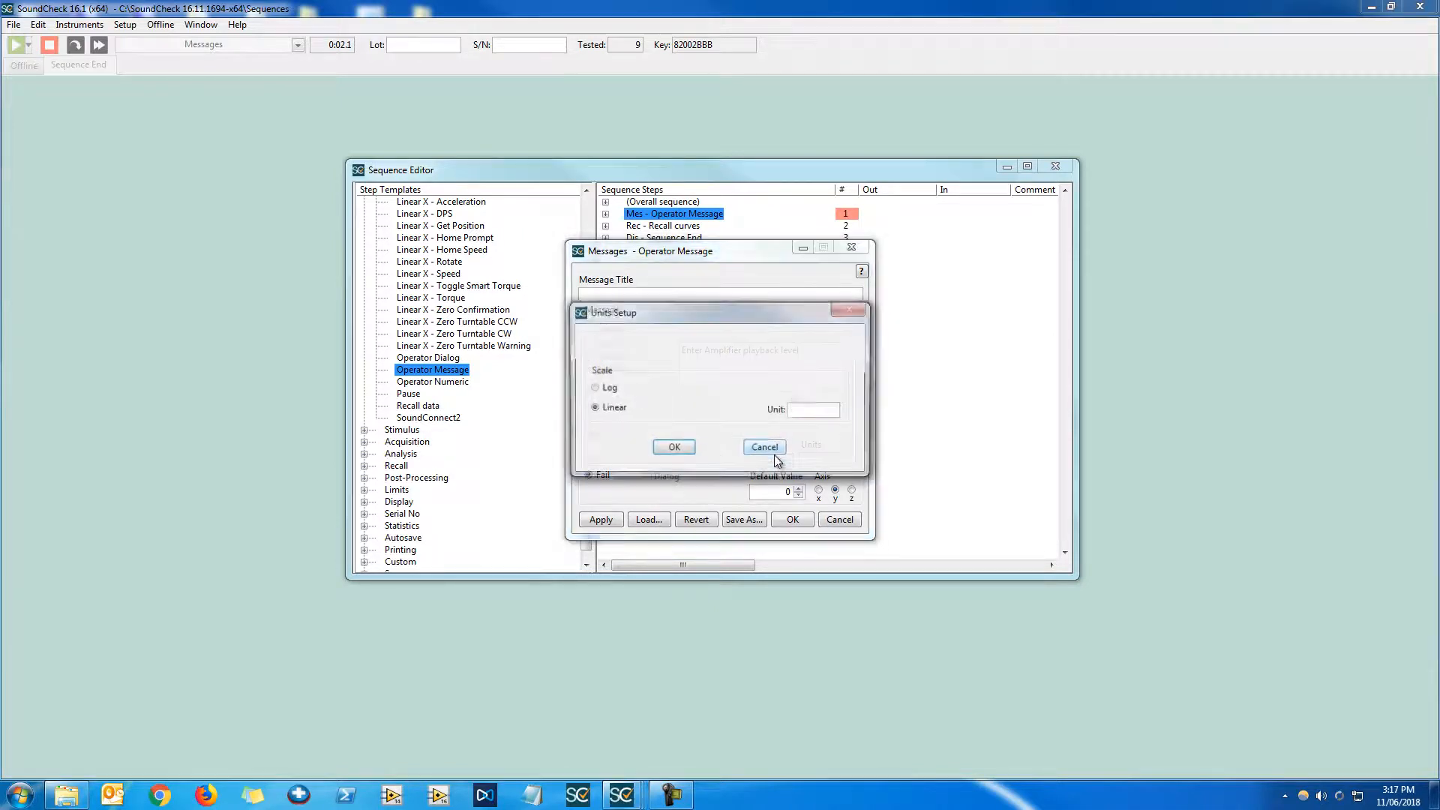
pyautogui.click(834, 414)
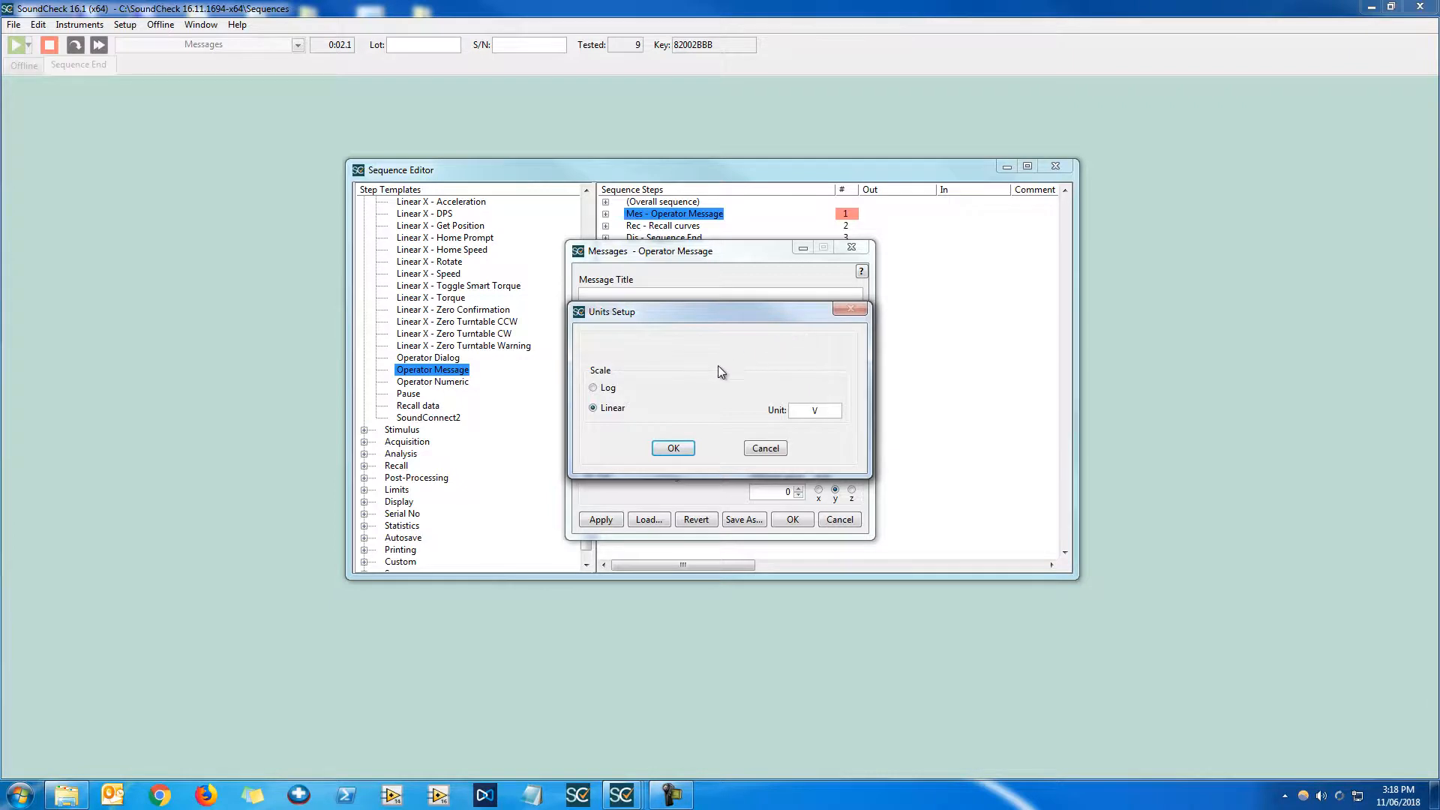
pyautogui.click(608, 390)
pyautogui.click(702, 387)
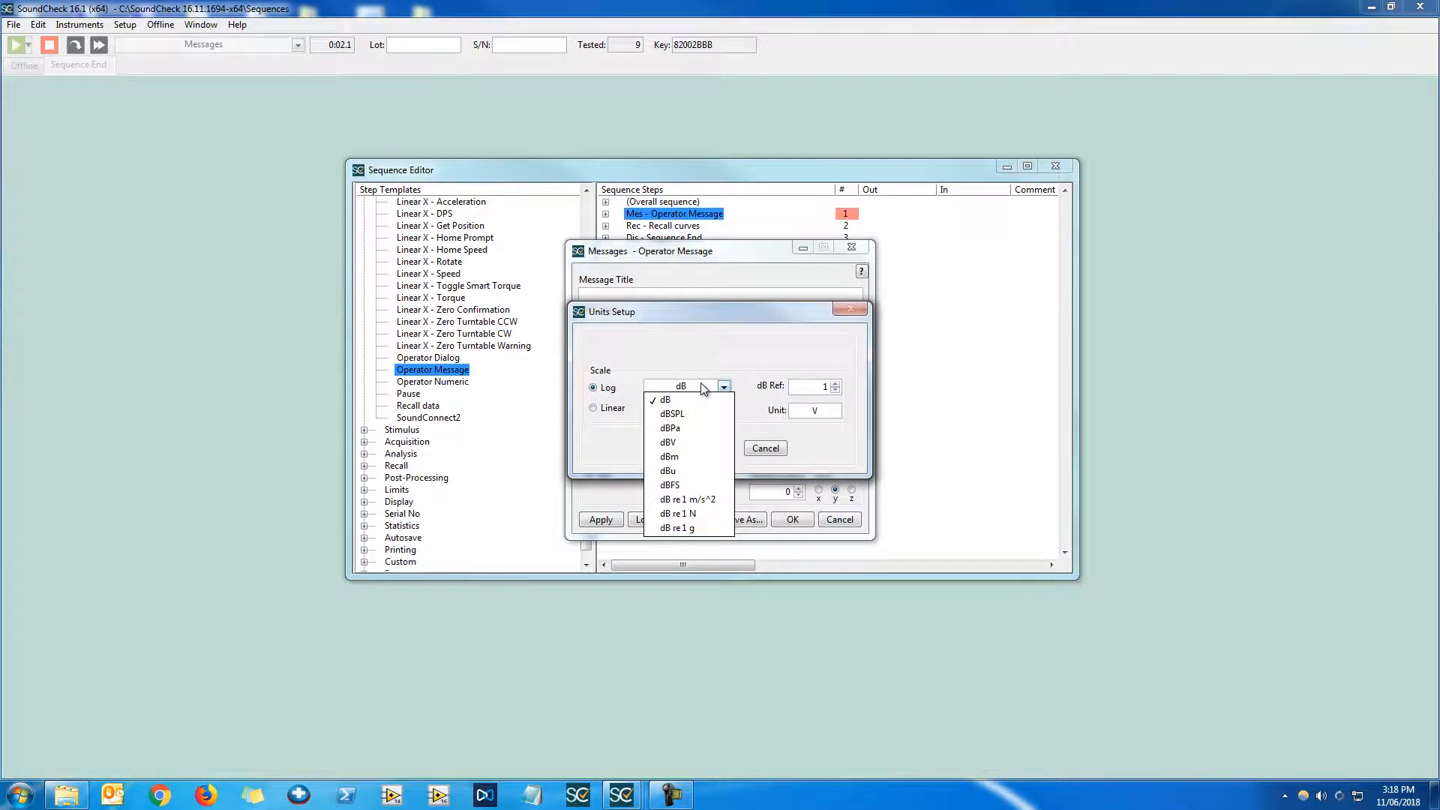
pyautogui.click(701, 470)
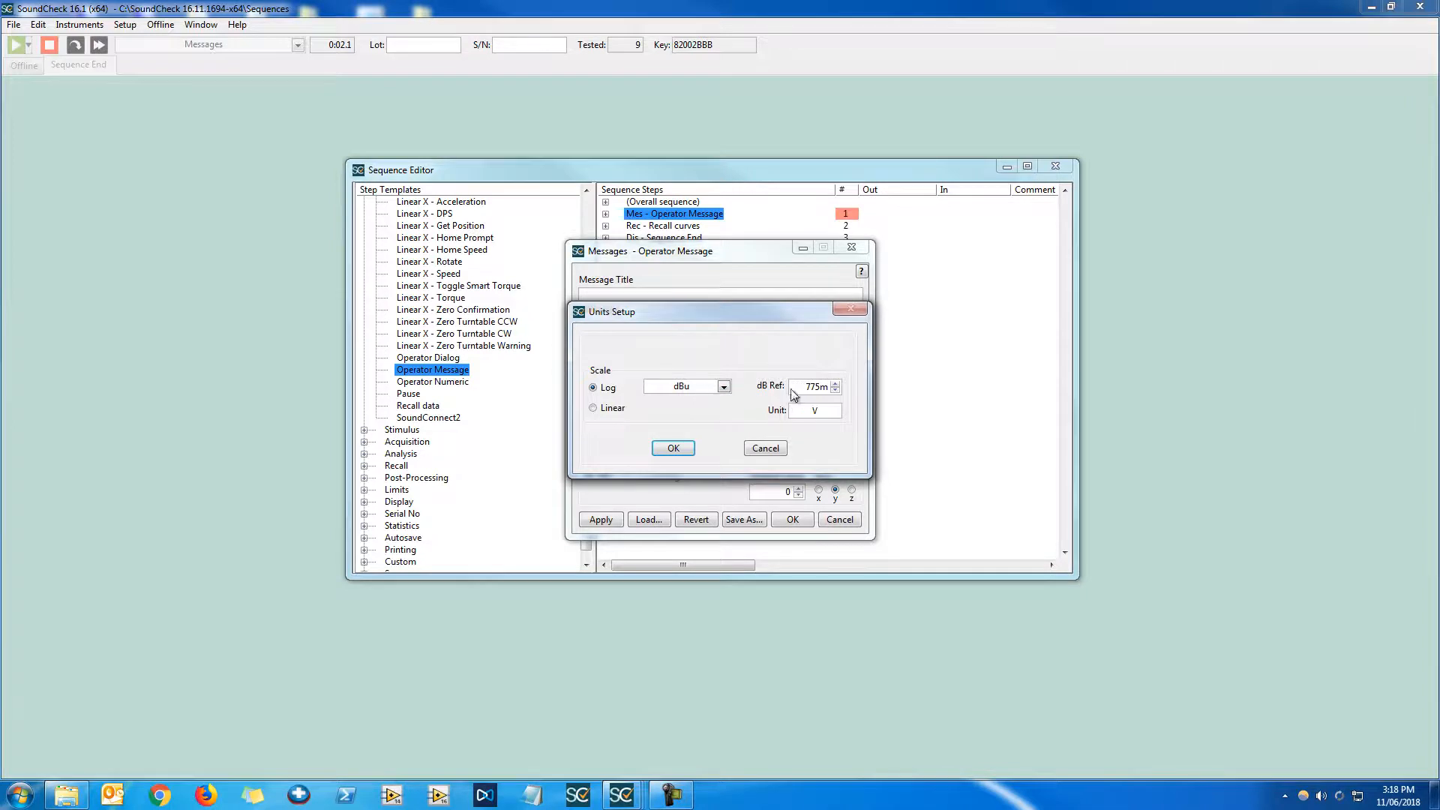
pyautogui.click(726, 390)
pyautogui.scroll(2, 722, 409)
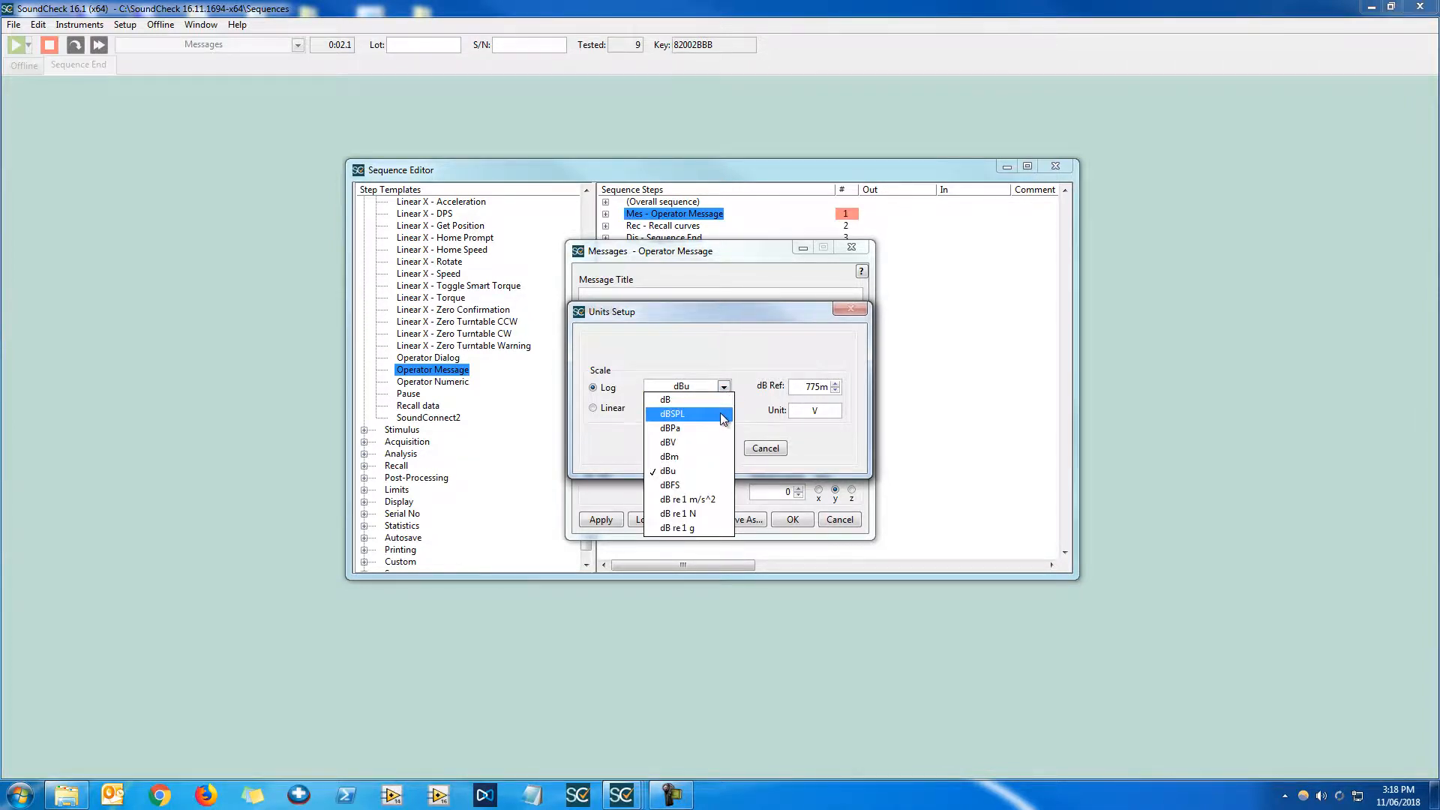
pyautogui.click(720, 412)
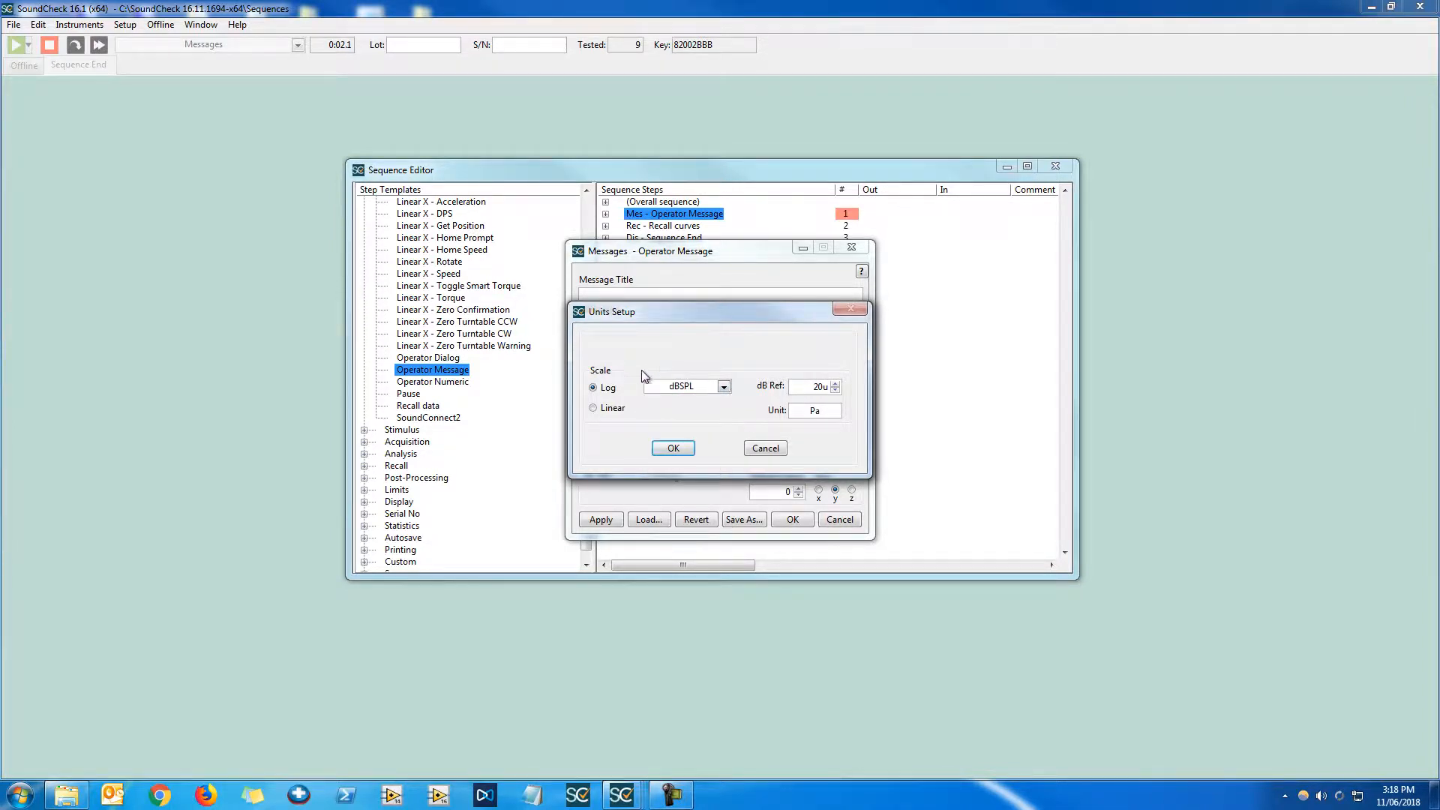
# Set the numeric units to a Linear scale with unit V and confirm
pyautogui.click(611, 408)
pyautogui.press('Tab')
pyautogui.write('V')
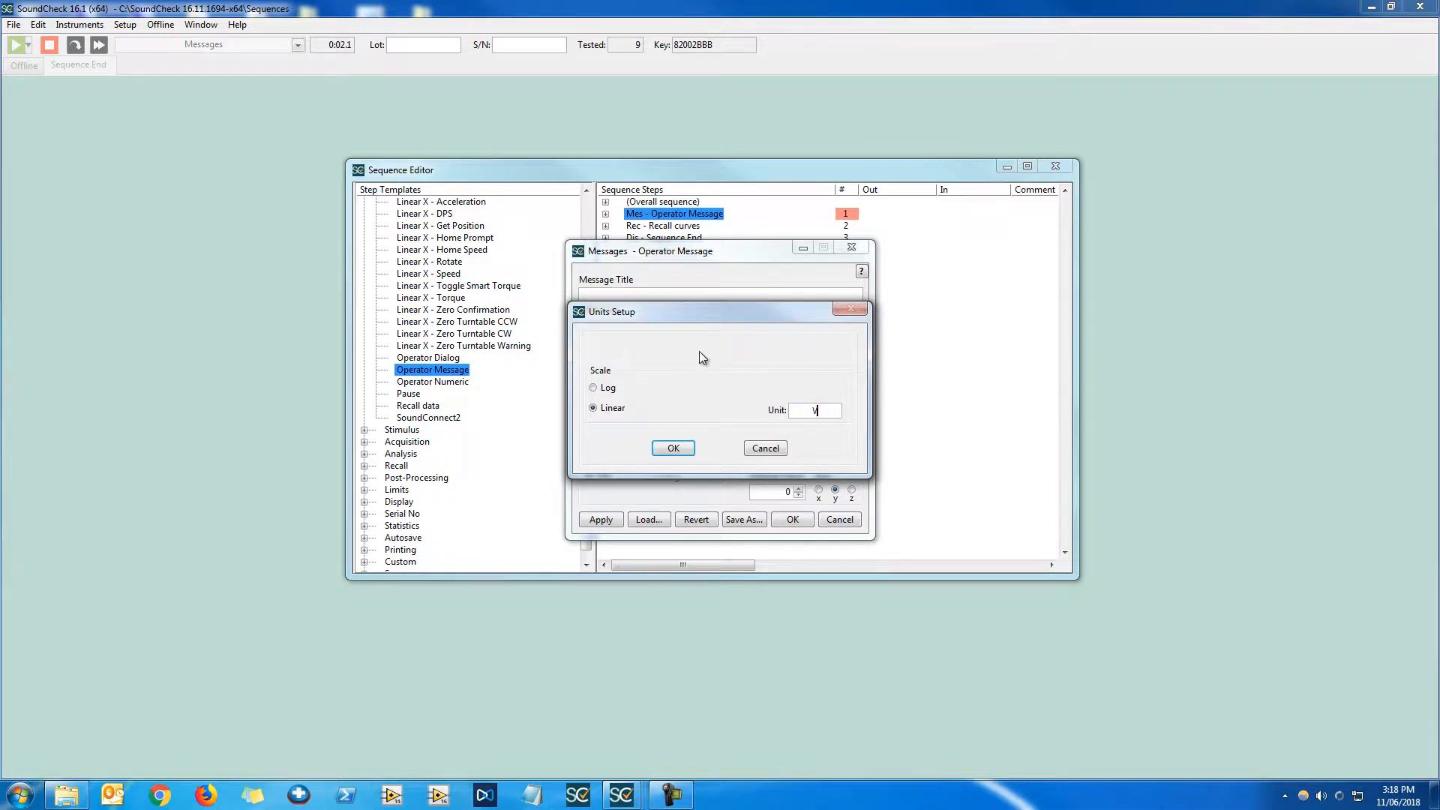
pyautogui.click(673, 448)
# Set the default value to 500m and close the step editor with OK
pyautogui.doubleClick(783, 493)
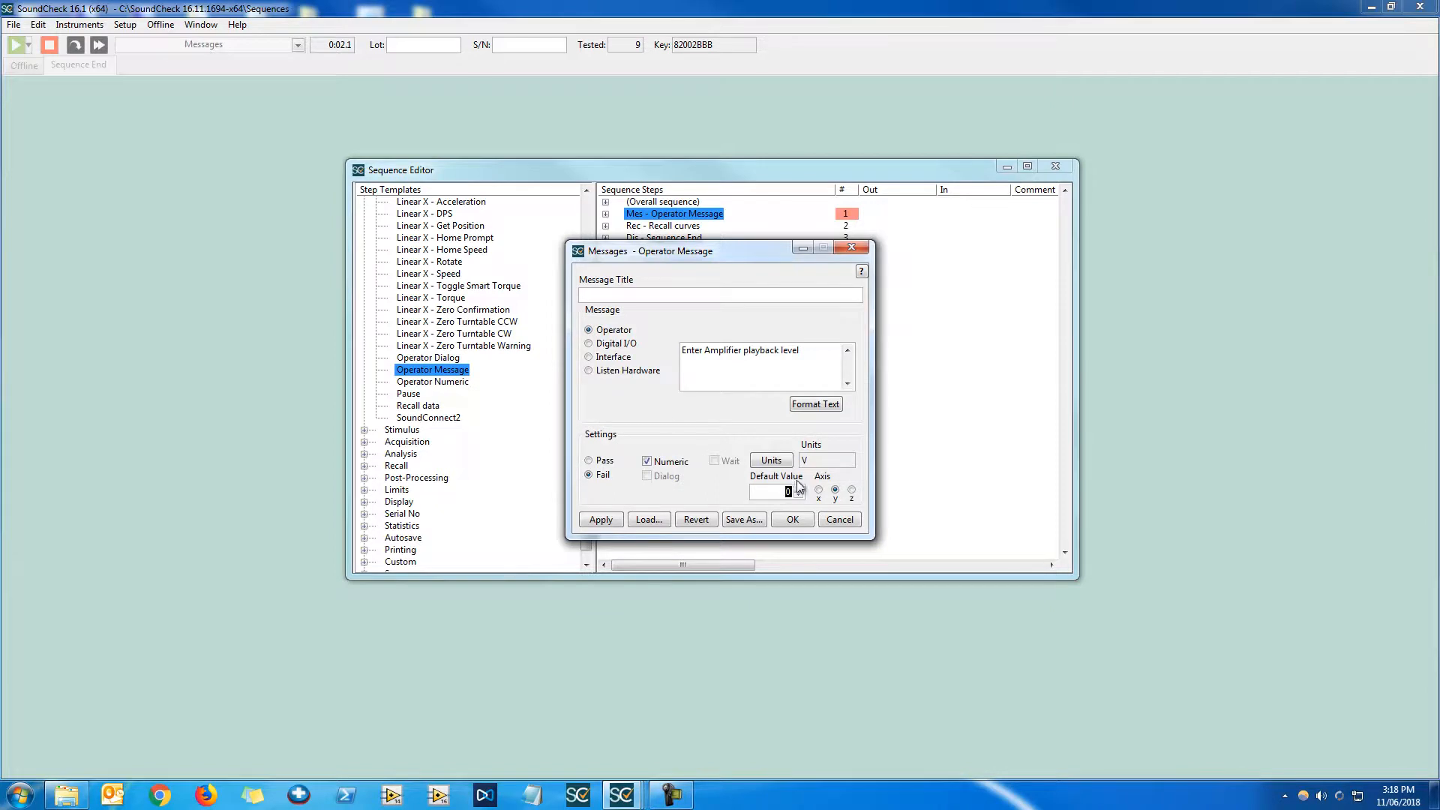
pyautogui.write('500m')
pyautogui.click(790, 519)
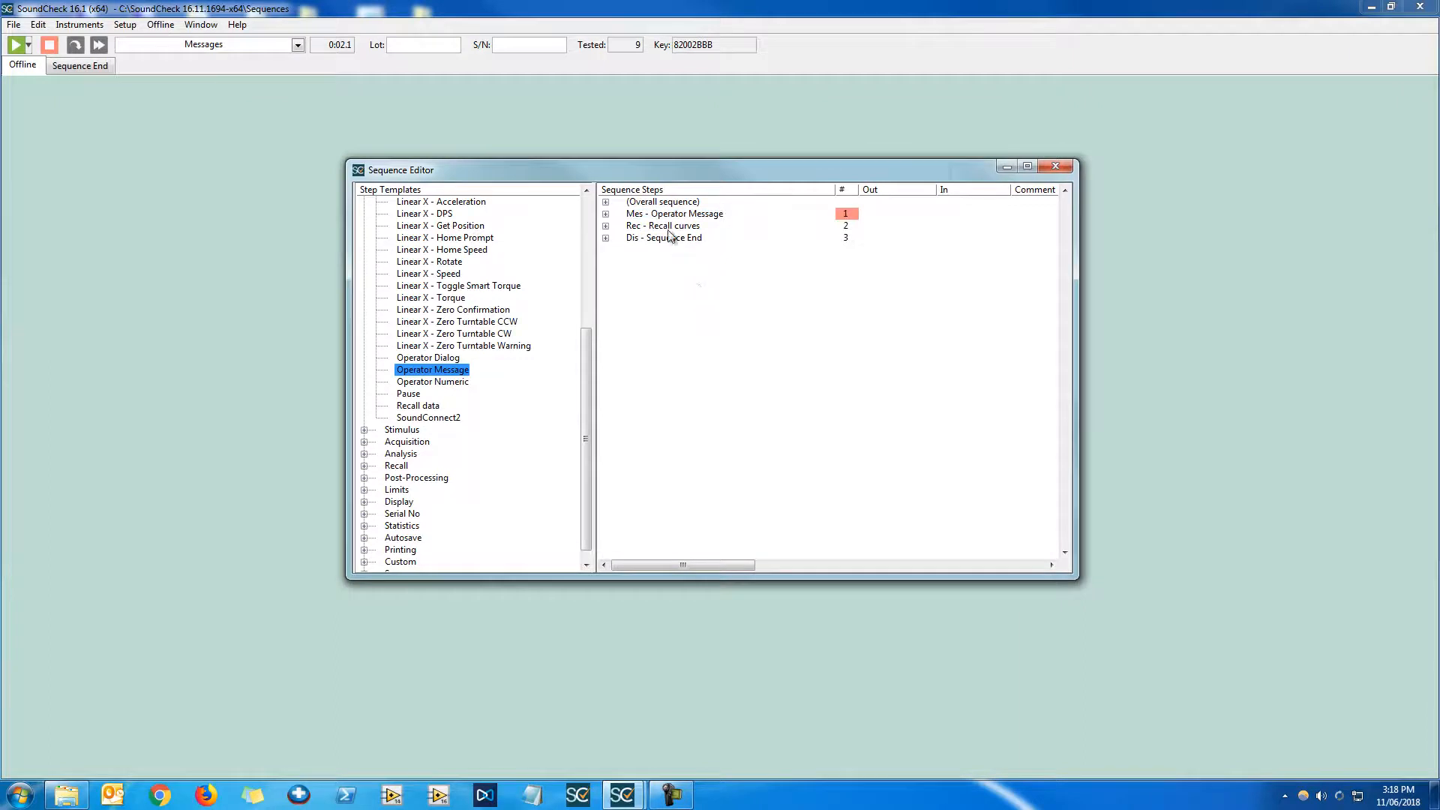
# Run the sequence and accept the 500m amplifier playback level
pyautogui.moveTo(590, 345); pyautogui.dragTo(590, 214)
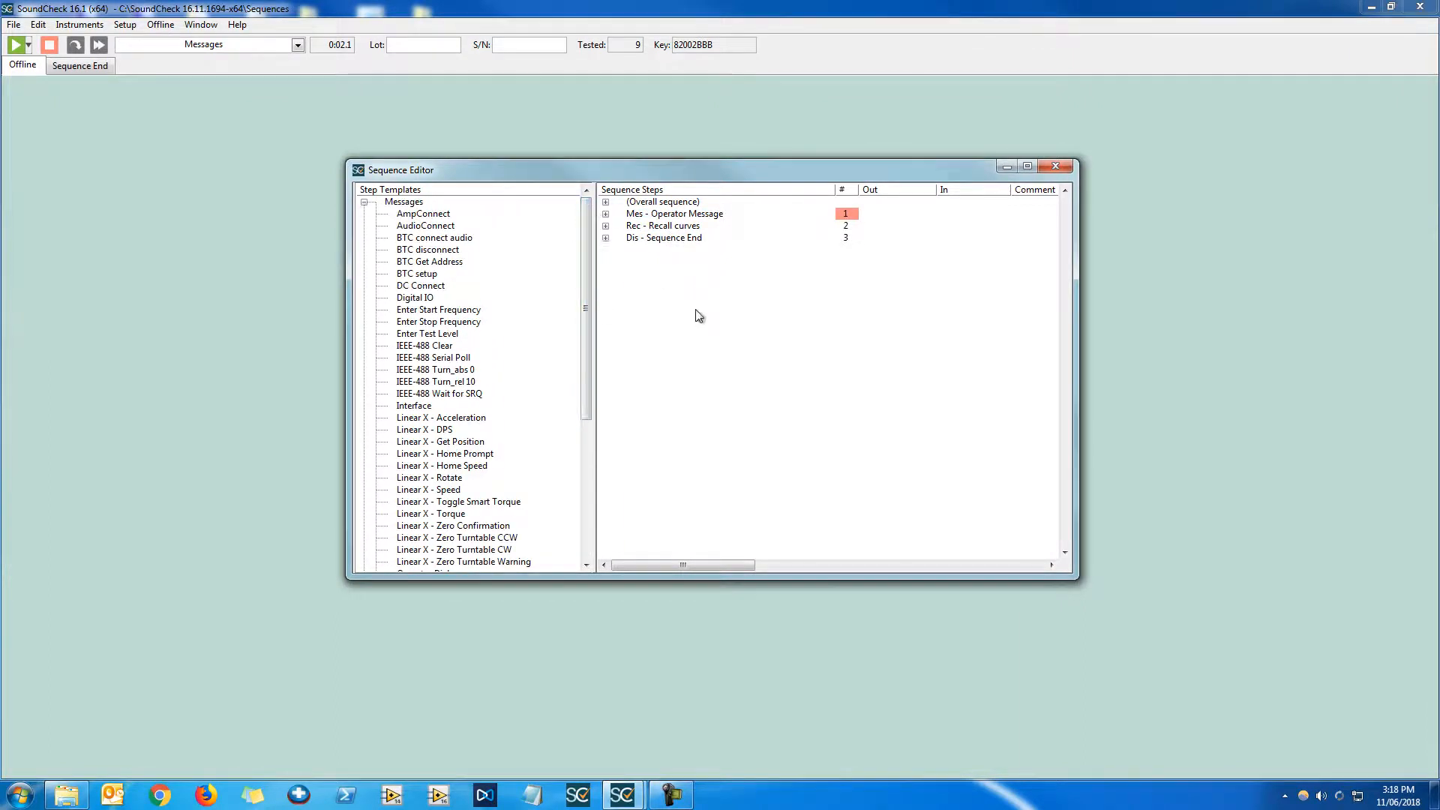
pyautogui.press('F2')
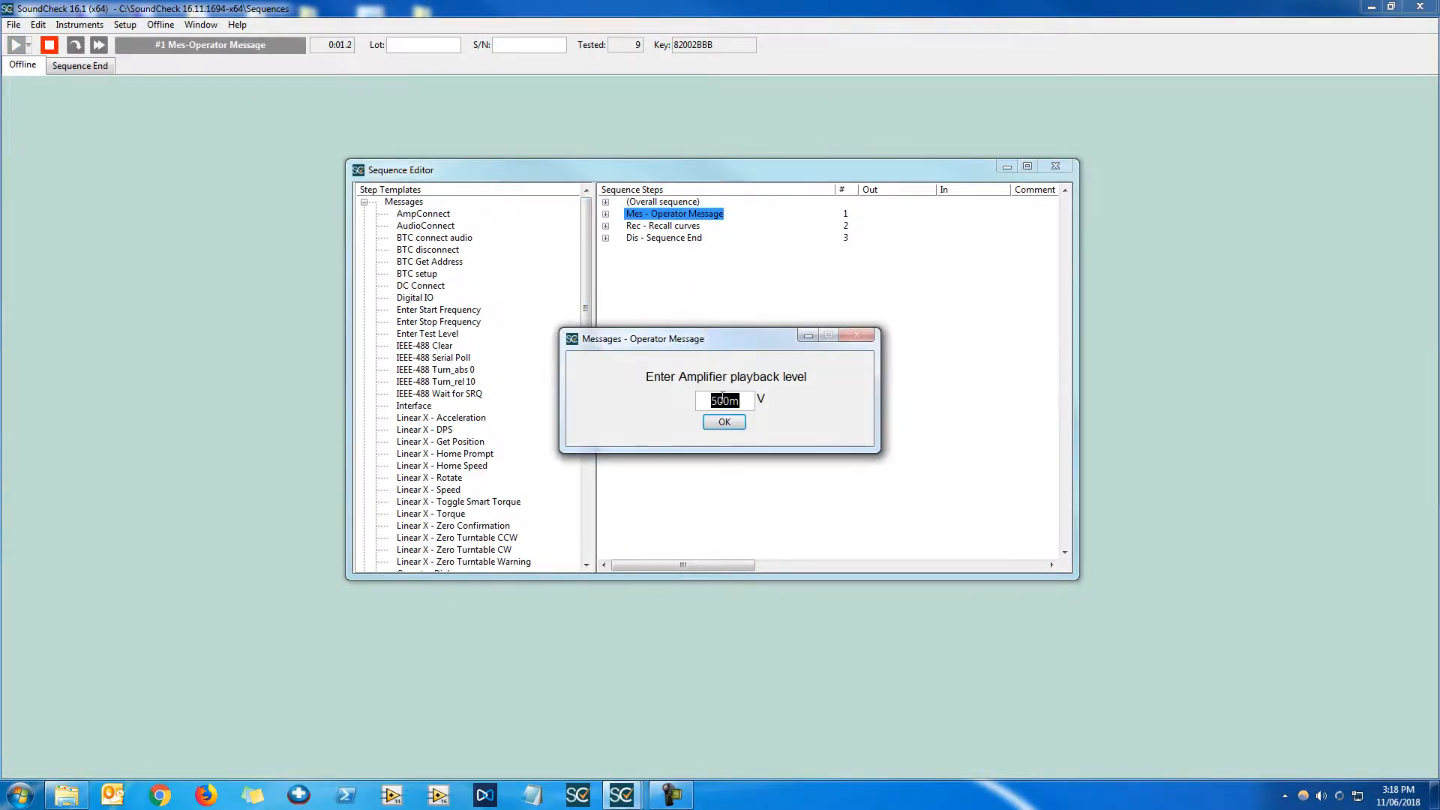
pyautogui.click(725, 424)
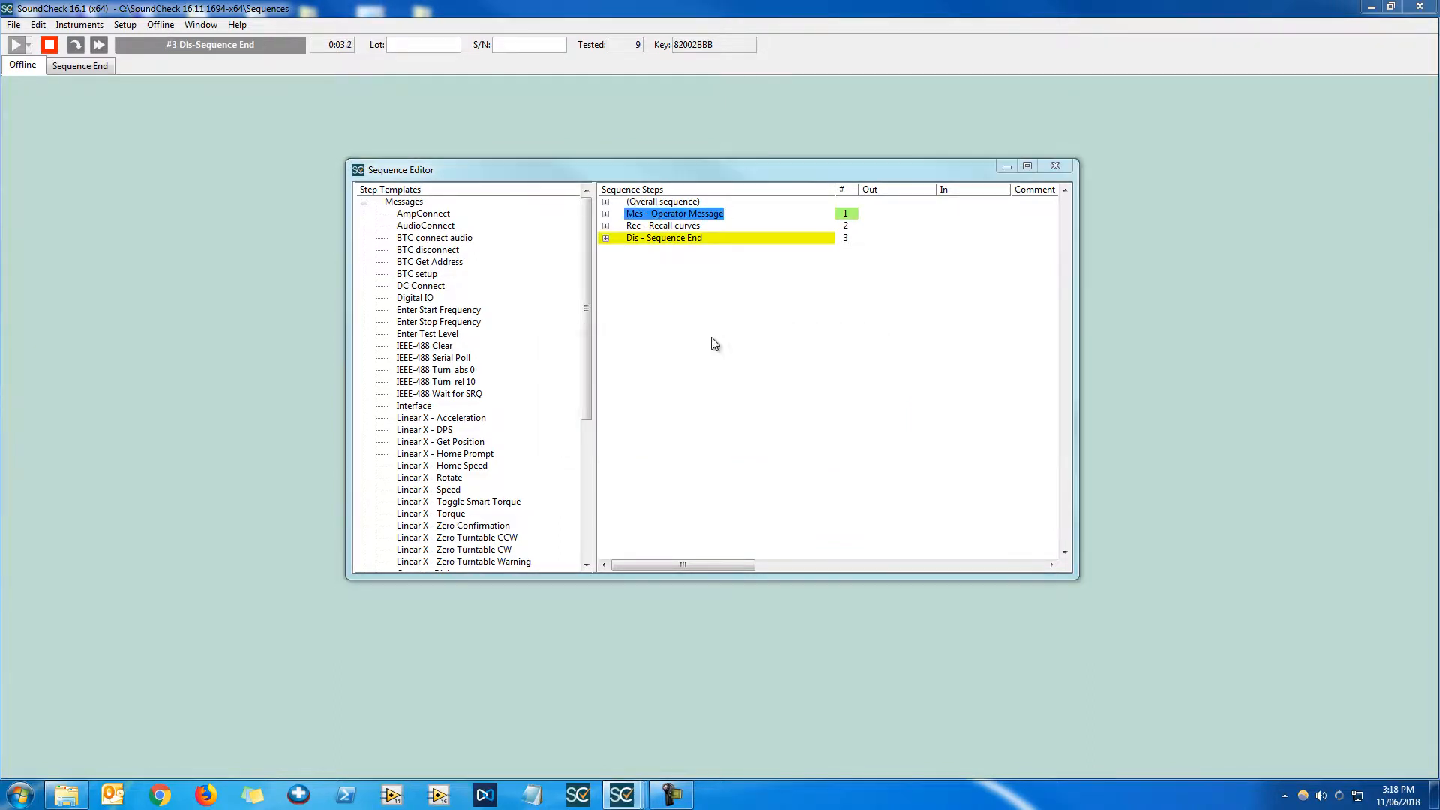
pyautogui.click(660, 300)
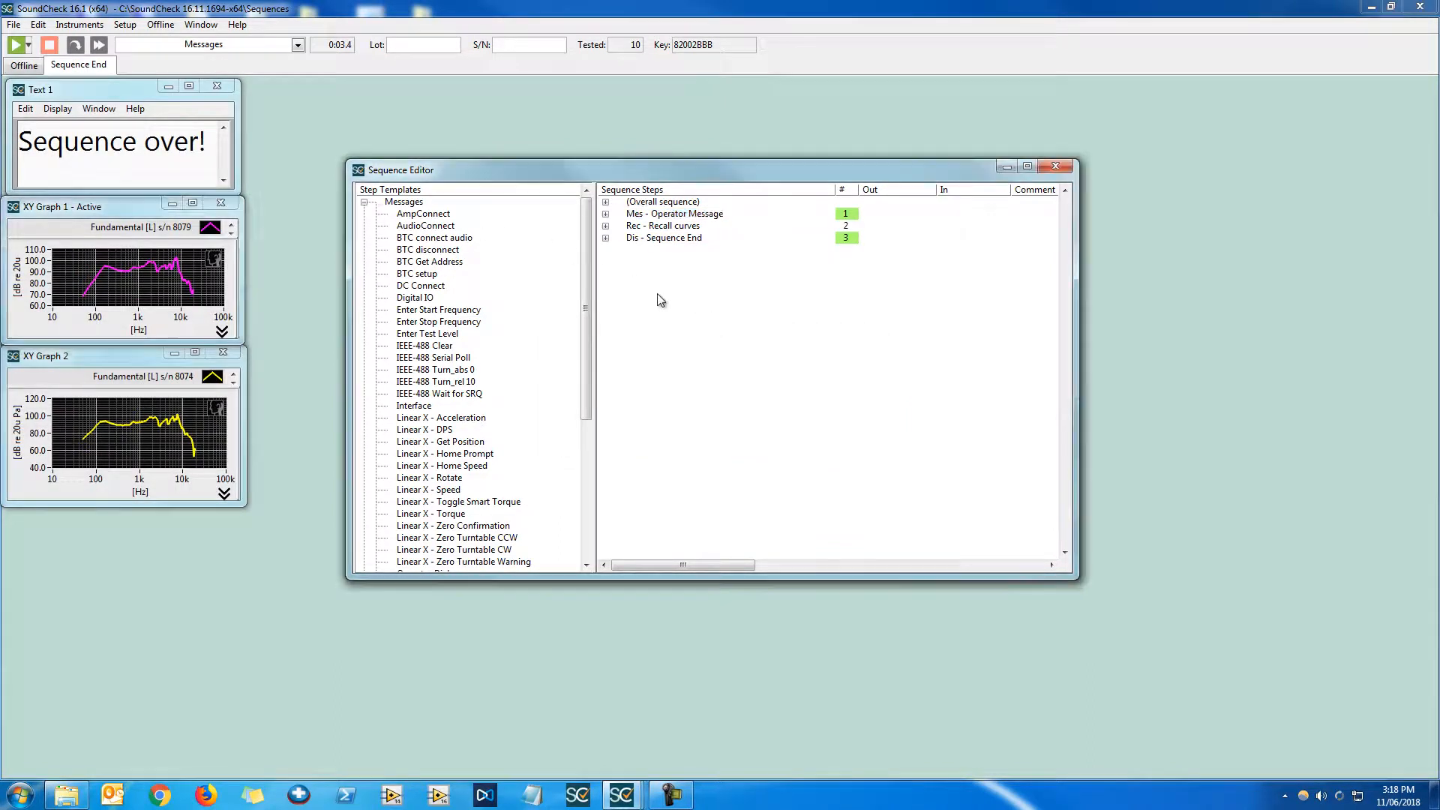
# Open the Memory List's Values and display the Operator Message value in a table
pyautogui.click(124, 25)
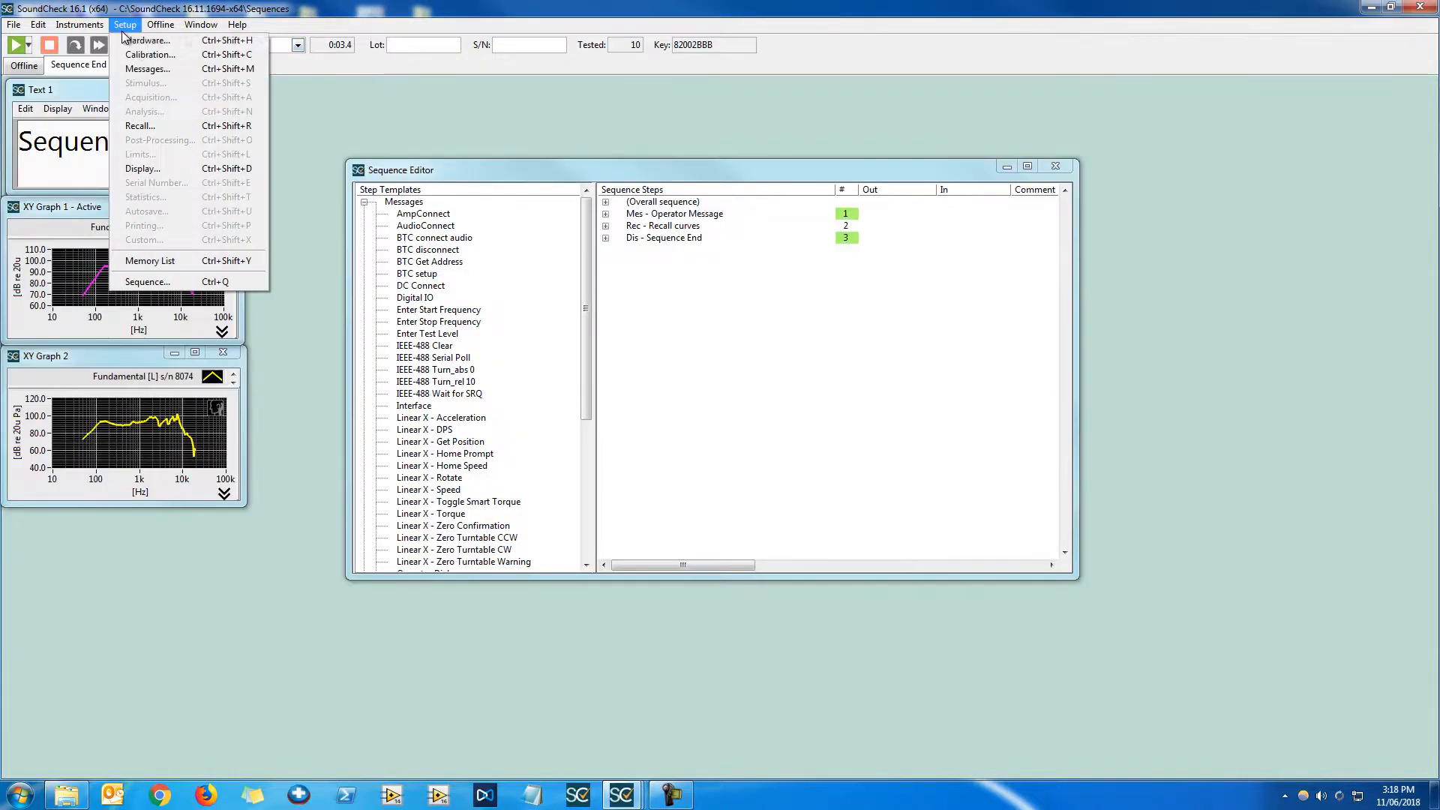
pyautogui.click(201, 261)
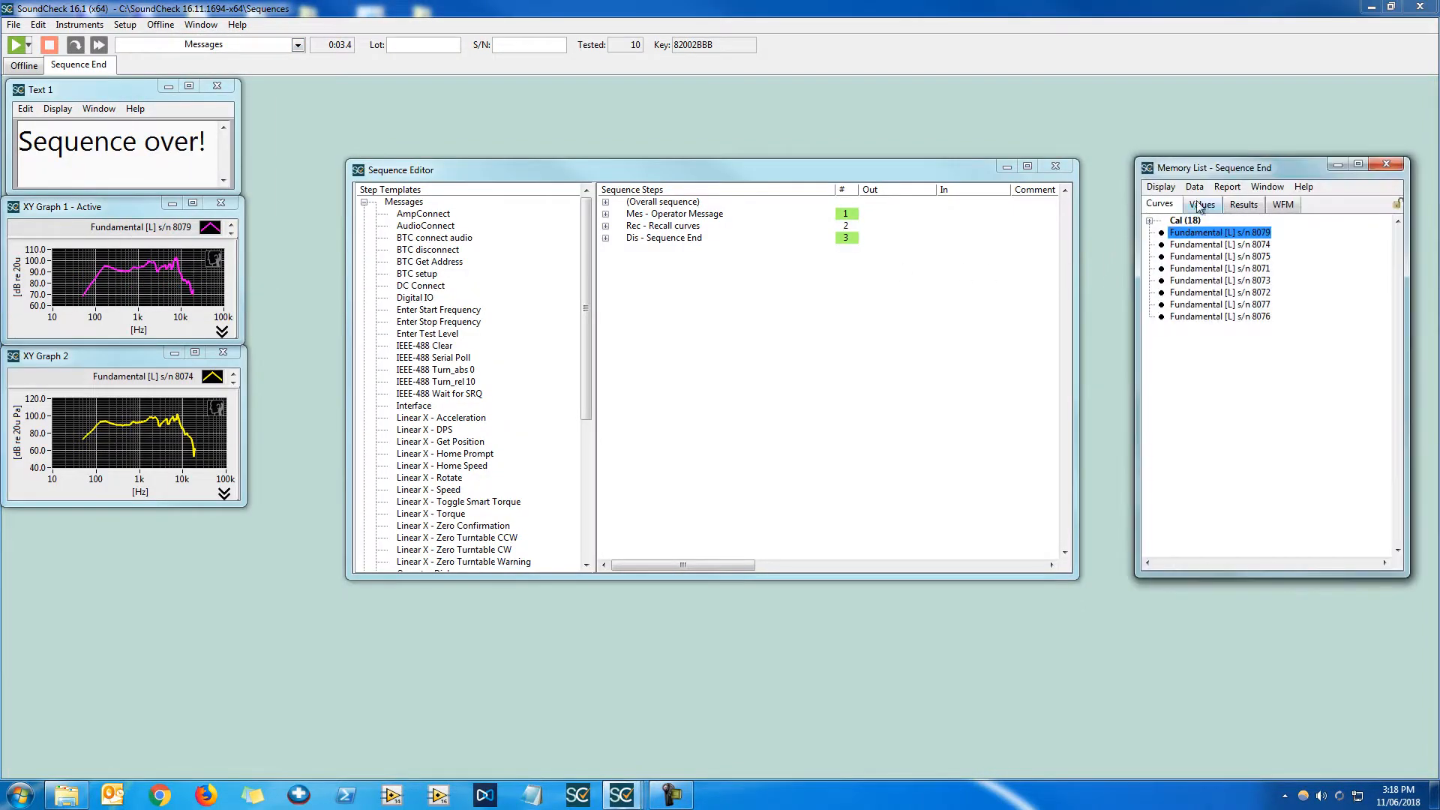
pyautogui.click(1200, 206)
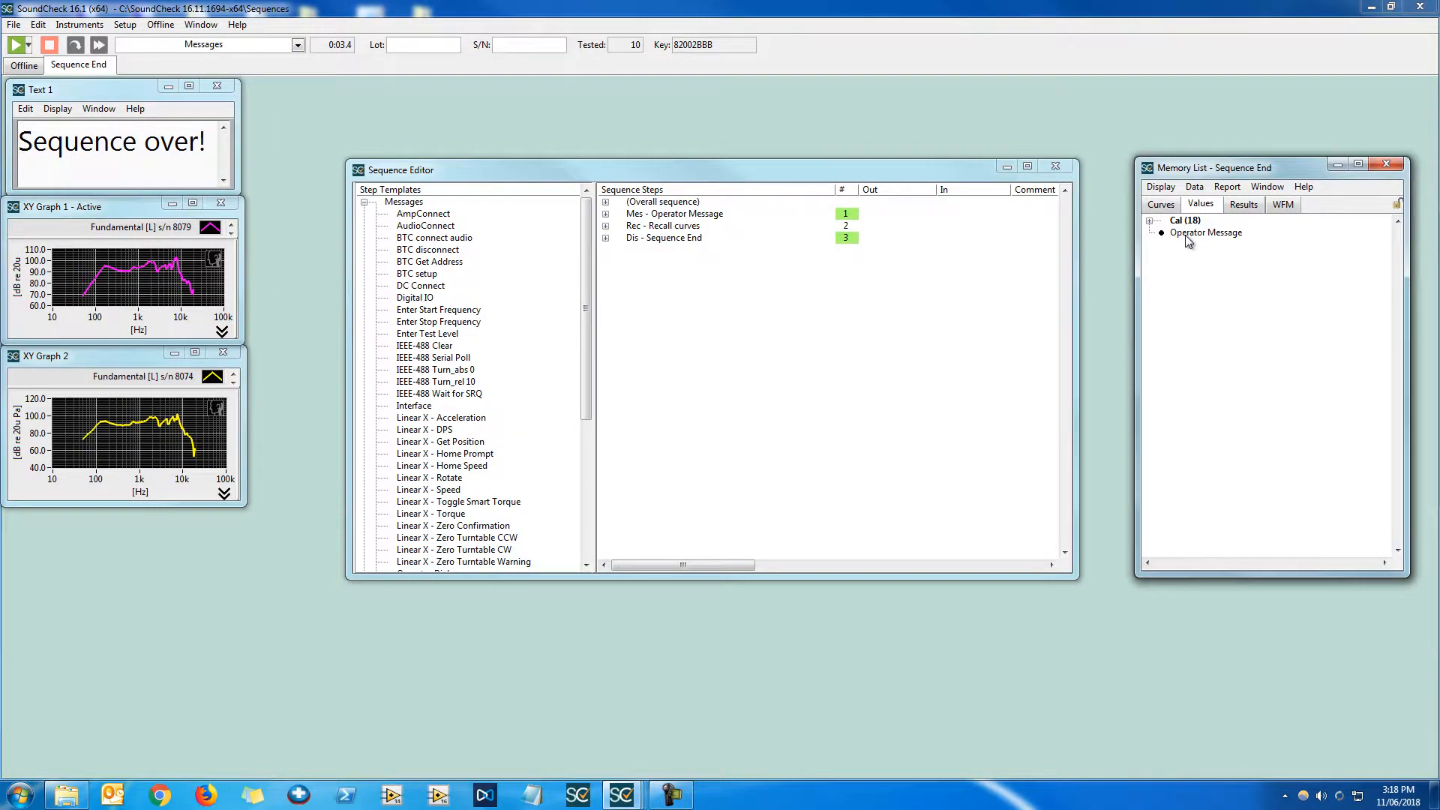
pyautogui.click(718, 216)
pyautogui.click(1228, 280)
pyautogui.click(1215, 235)
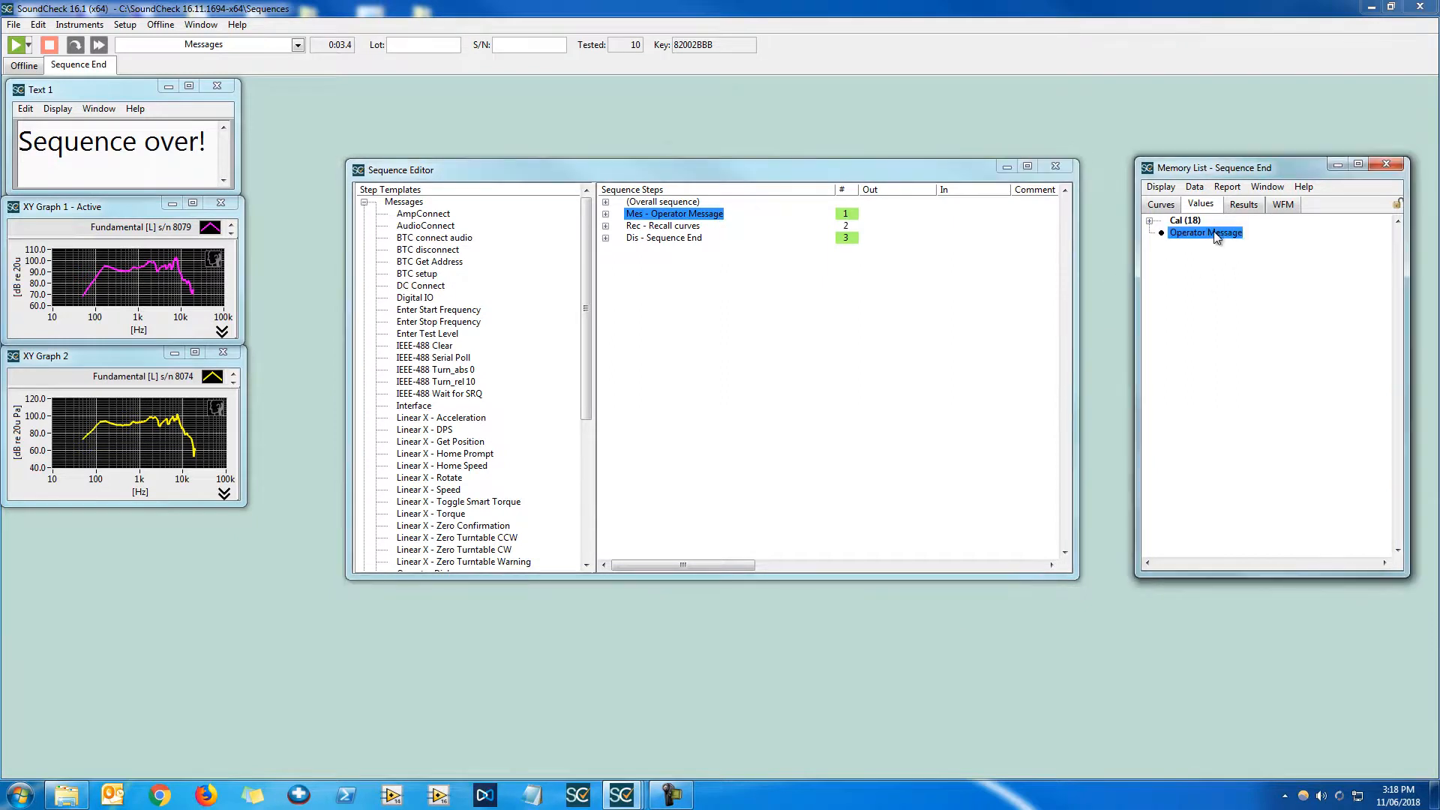
pyautogui.doubleClick(1215, 235)
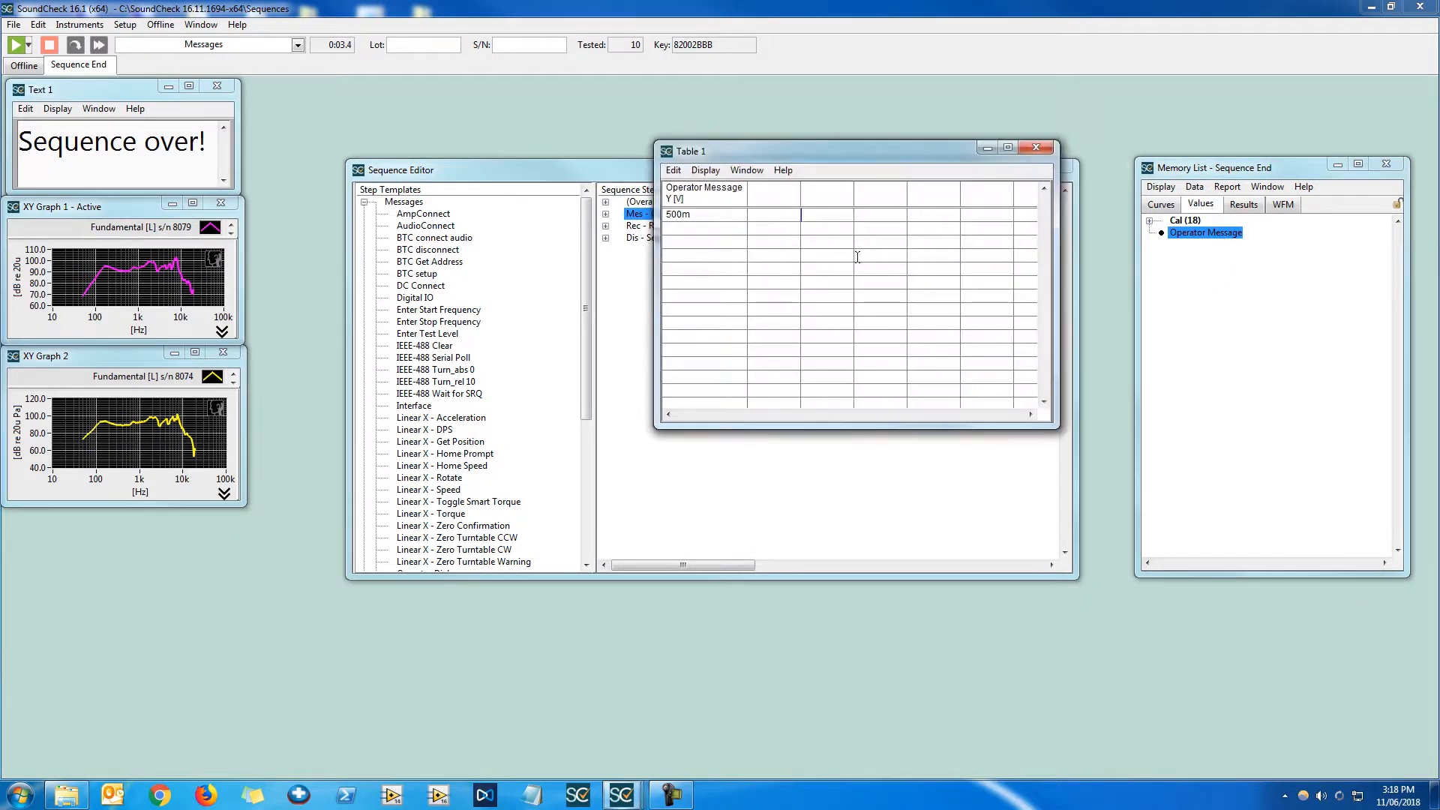
# Close the table and rename the Operator Message sequence step to Amplifier Level
pyautogui.click(1036, 148)
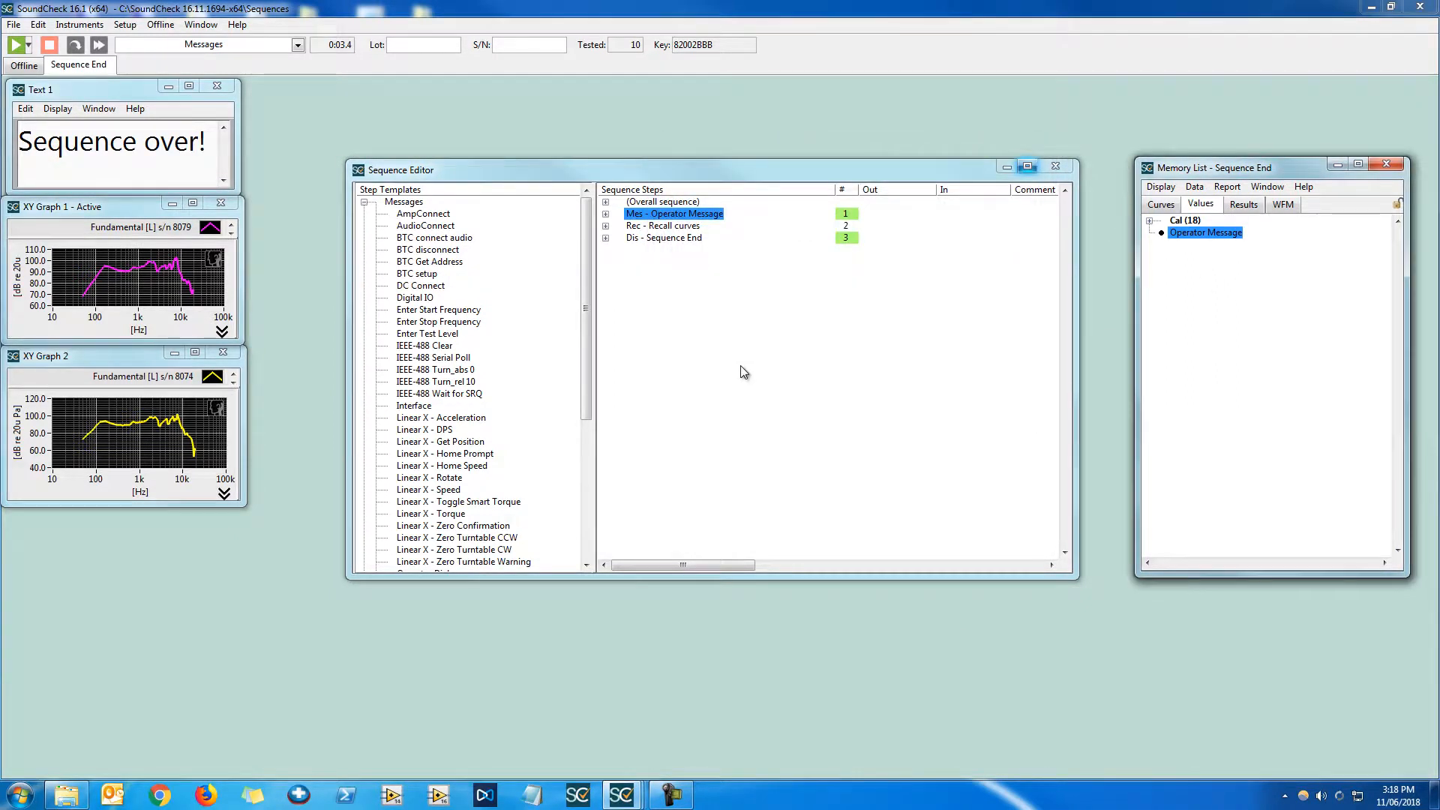
pyautogui.rightClick(715, 216)
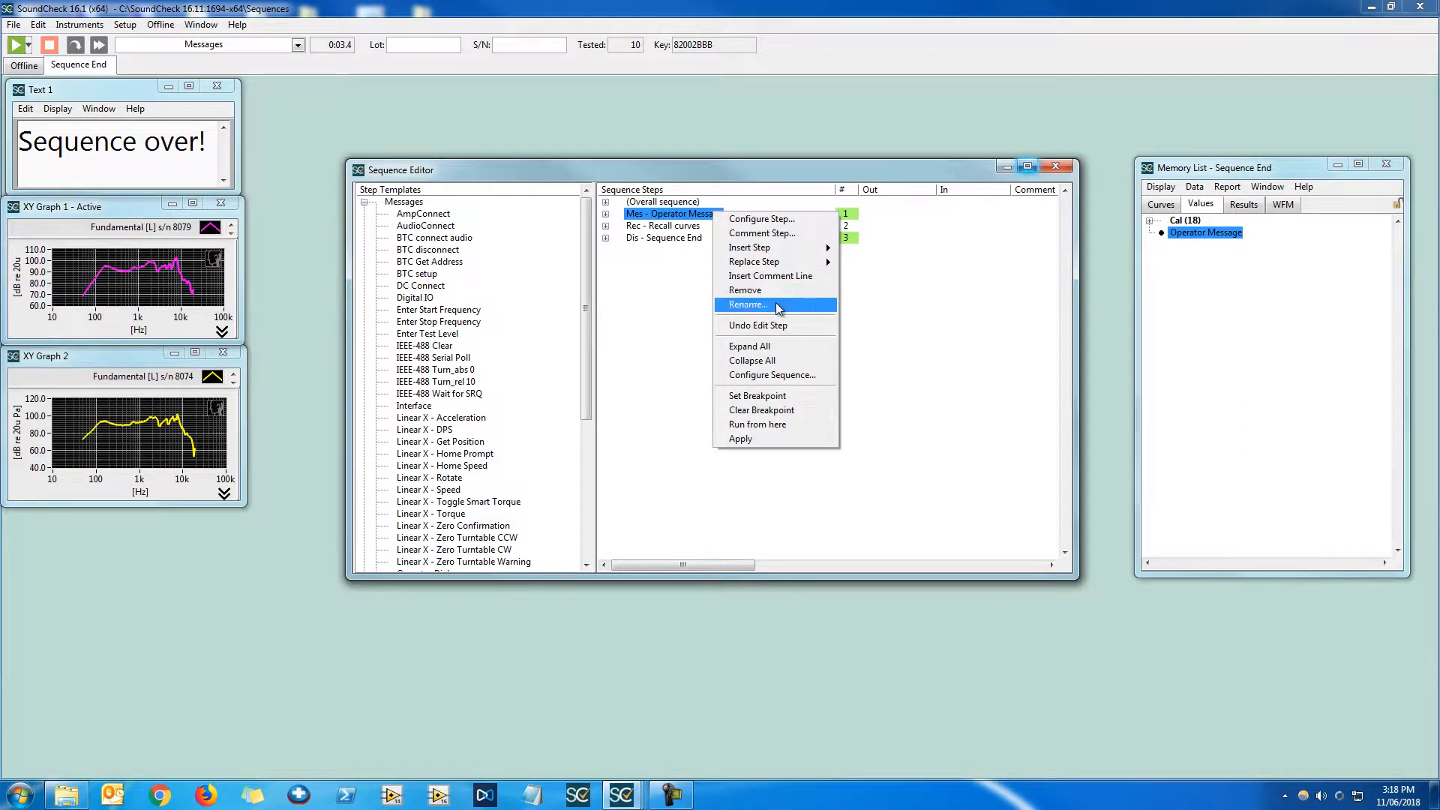
pyautogui.click(776, 306)
pyautogui.write('A')
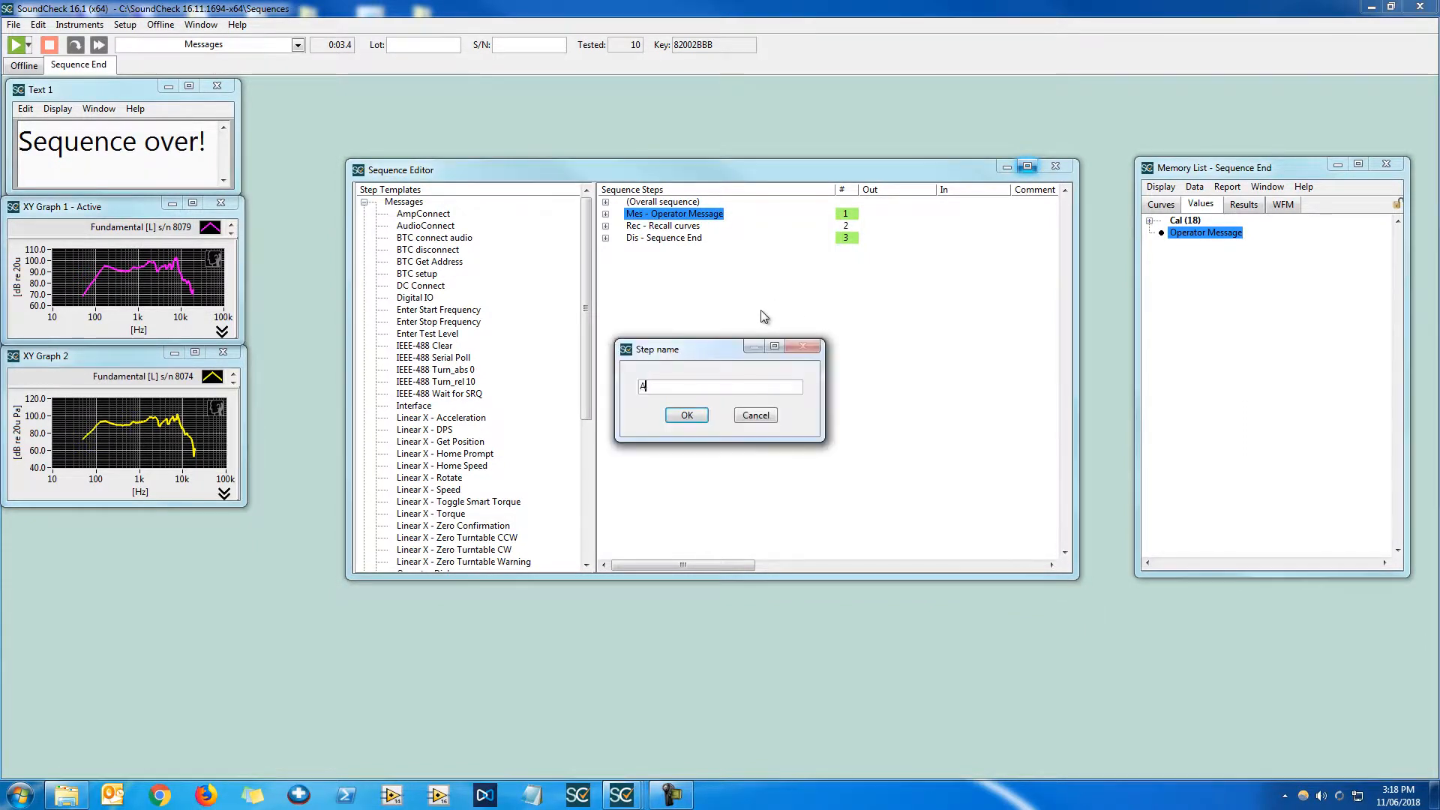
pyautogui.write('mplifier Lev')
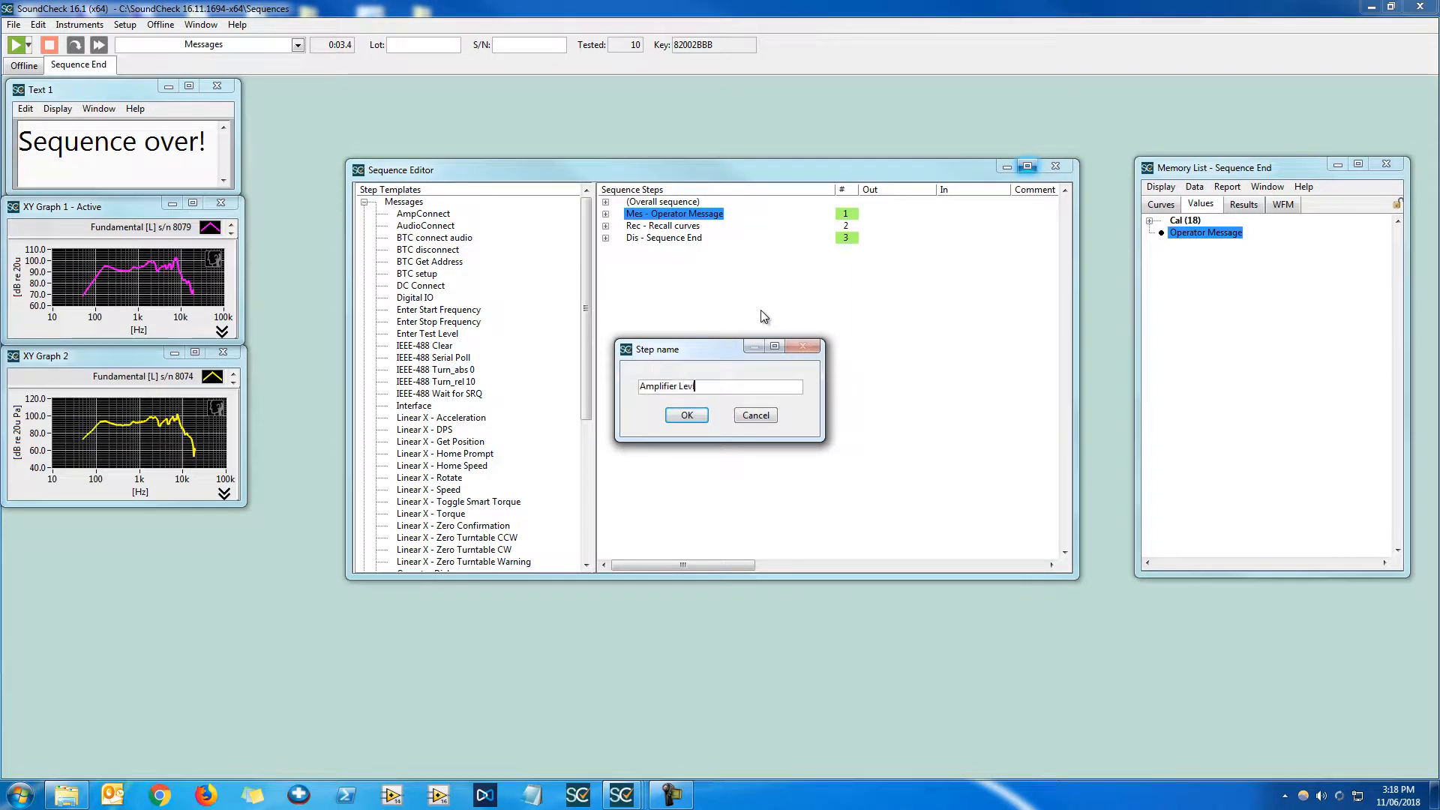
pyautogui.write('el')
pyautogui.press('Return')
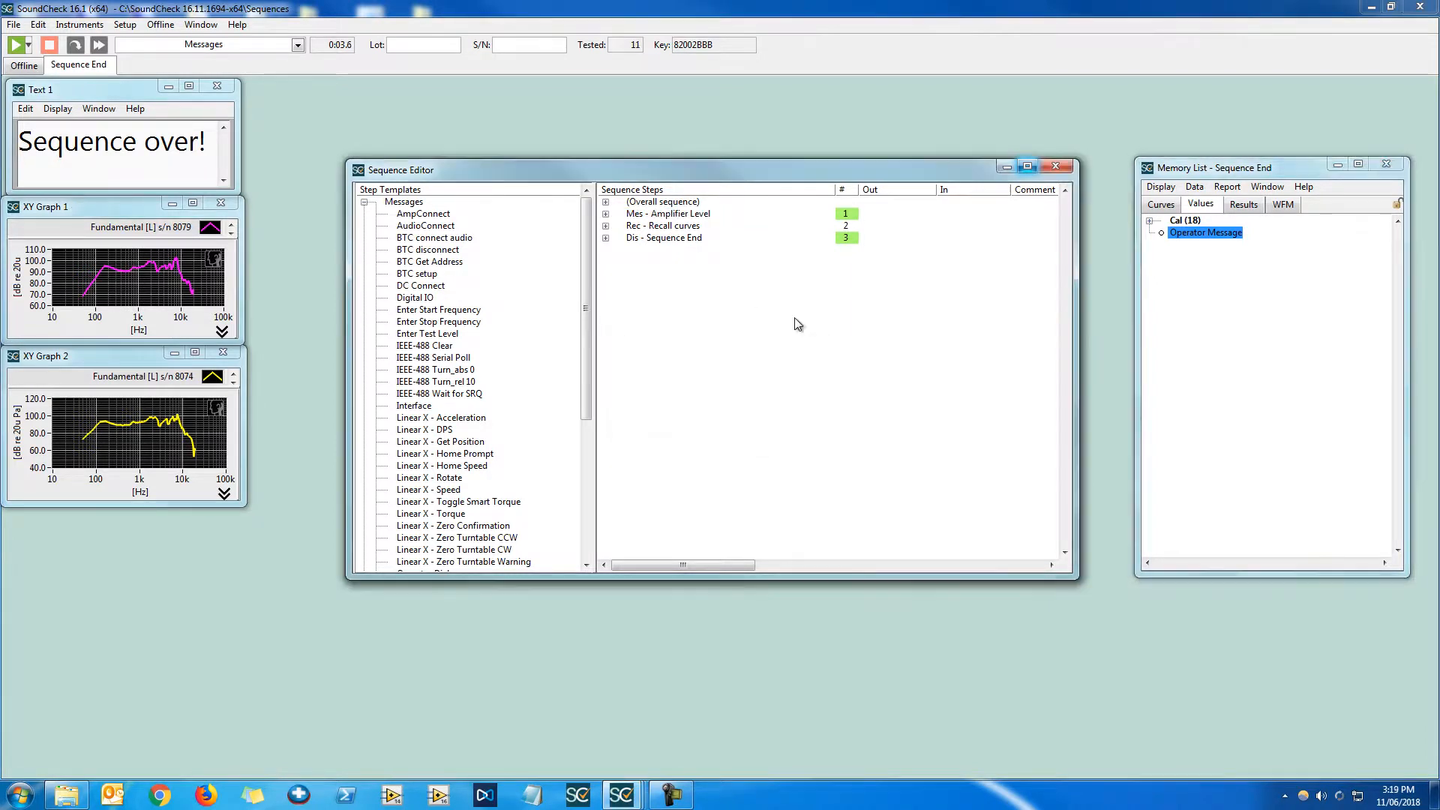
# Confirm the Amplifier Level step's settings and run the sequence, entering 400m as the amplifier playback level
pyautogui.doubleClick(667, 214)
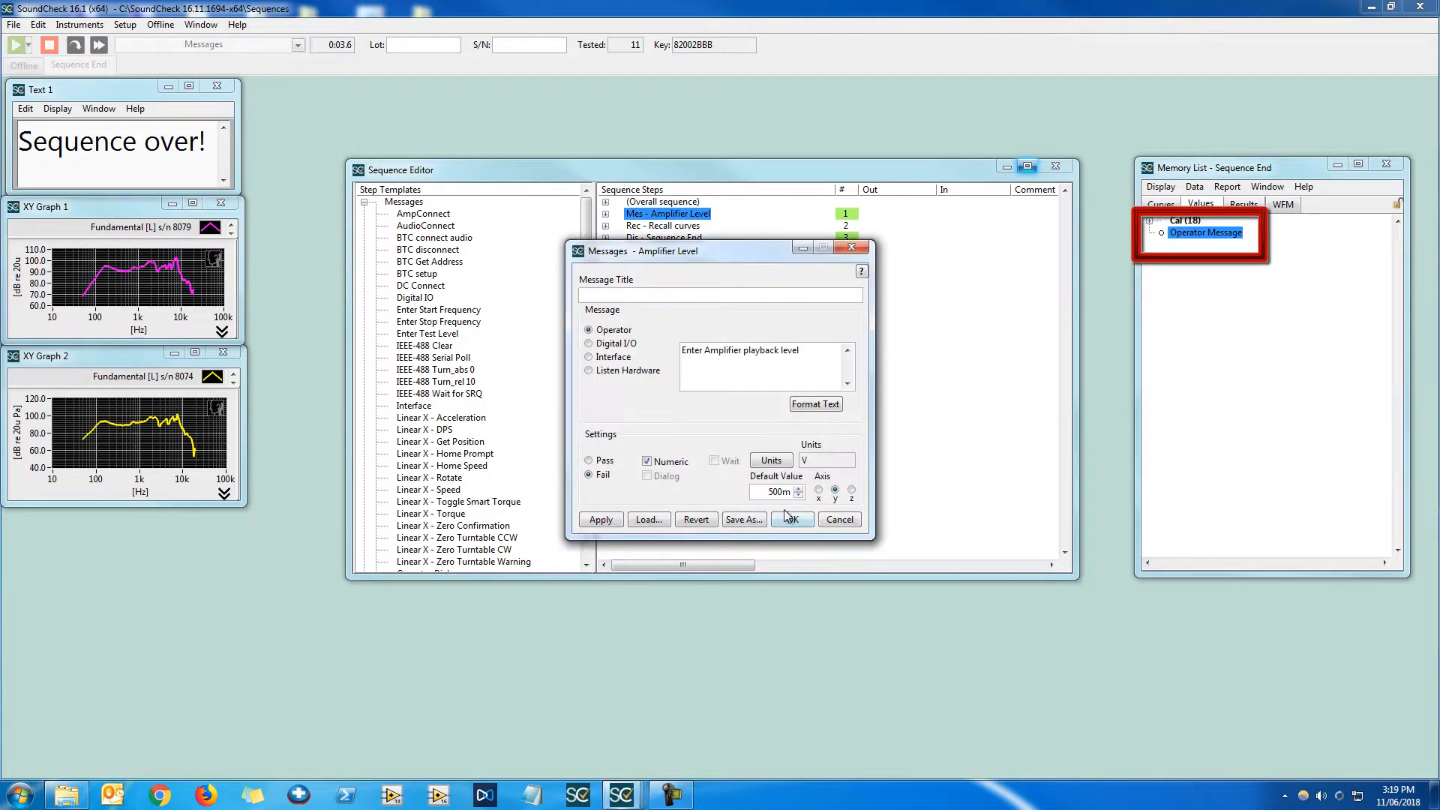
pyautogui.click(793, 520)
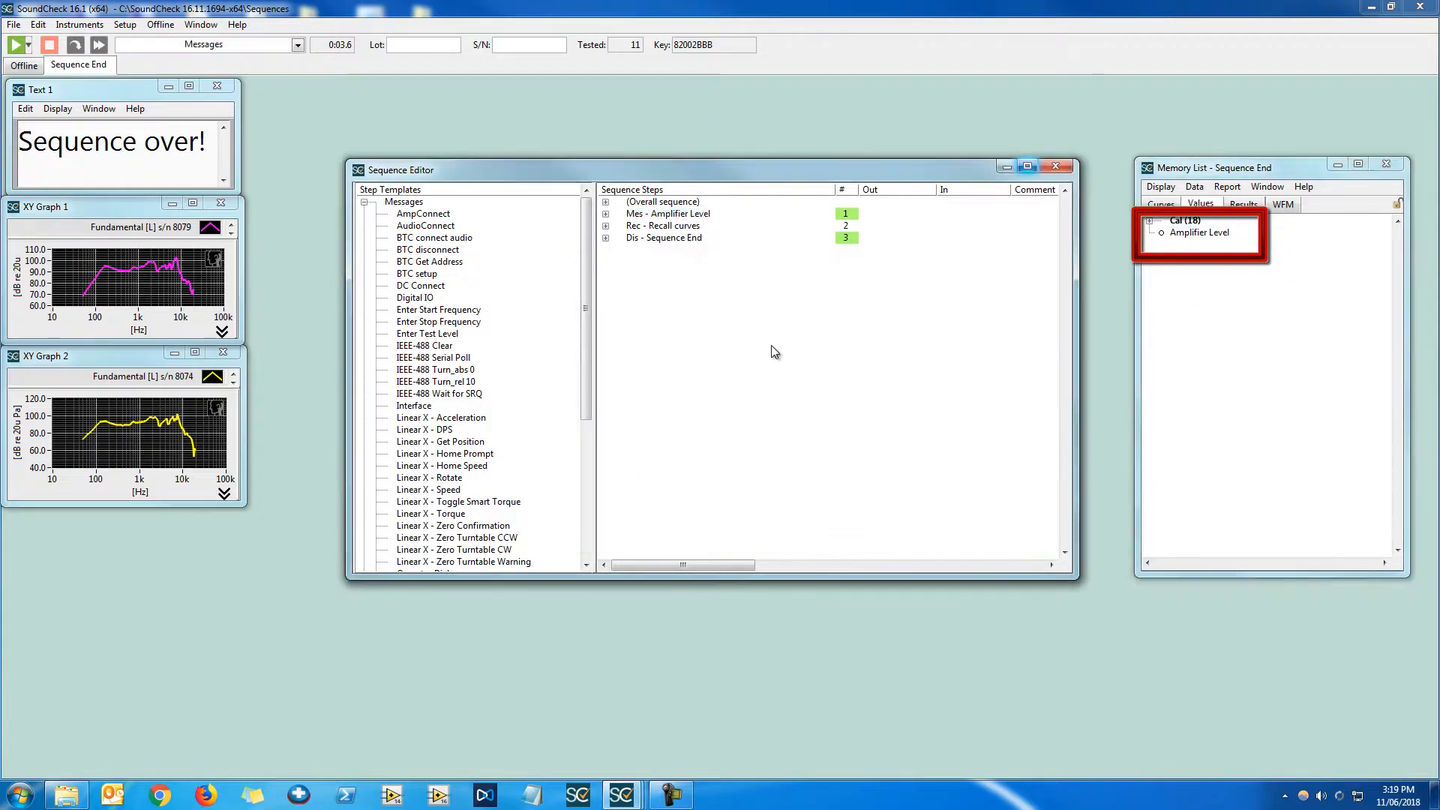
pyautogui.press('F2')
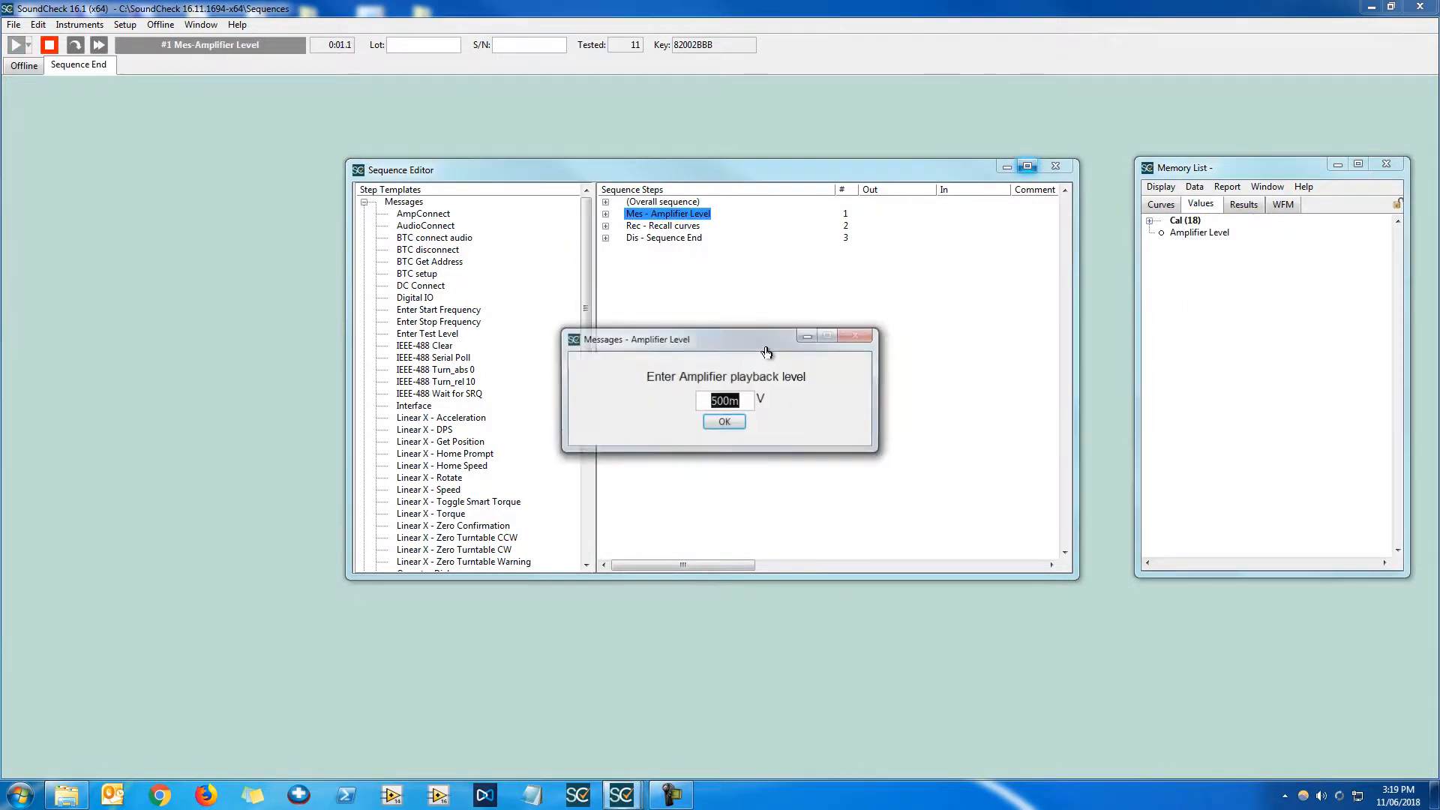
pyautogui.write('400m')
pyautogui.press('Return')
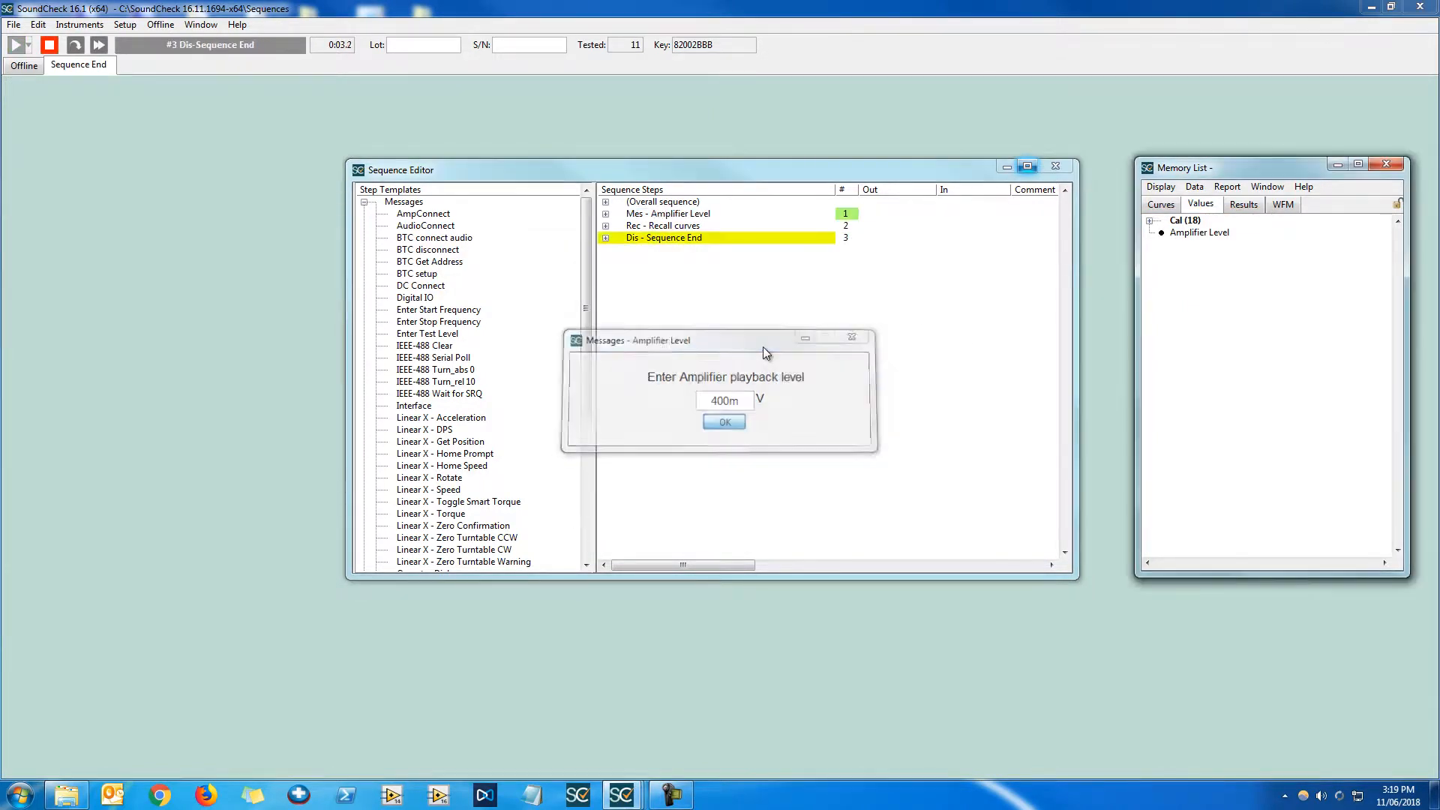
# Display the Amplifier Level value from the Memory List in a table and close the table
pyautogui.click(1206, 234)
pyautogui.doubleClick(1204, 233)
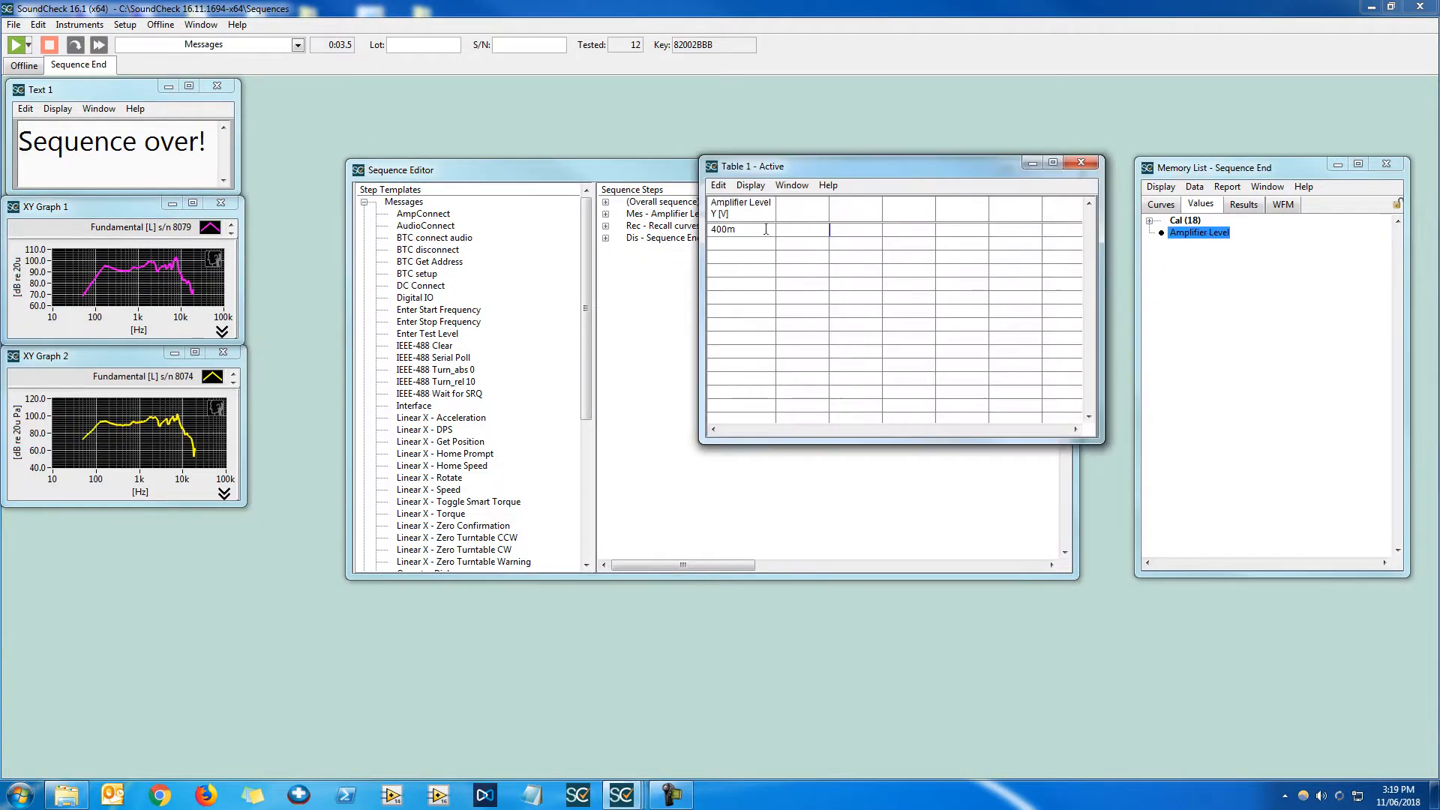
pyautogui.click(1081, 162)
pyautogui.click(692, 322)
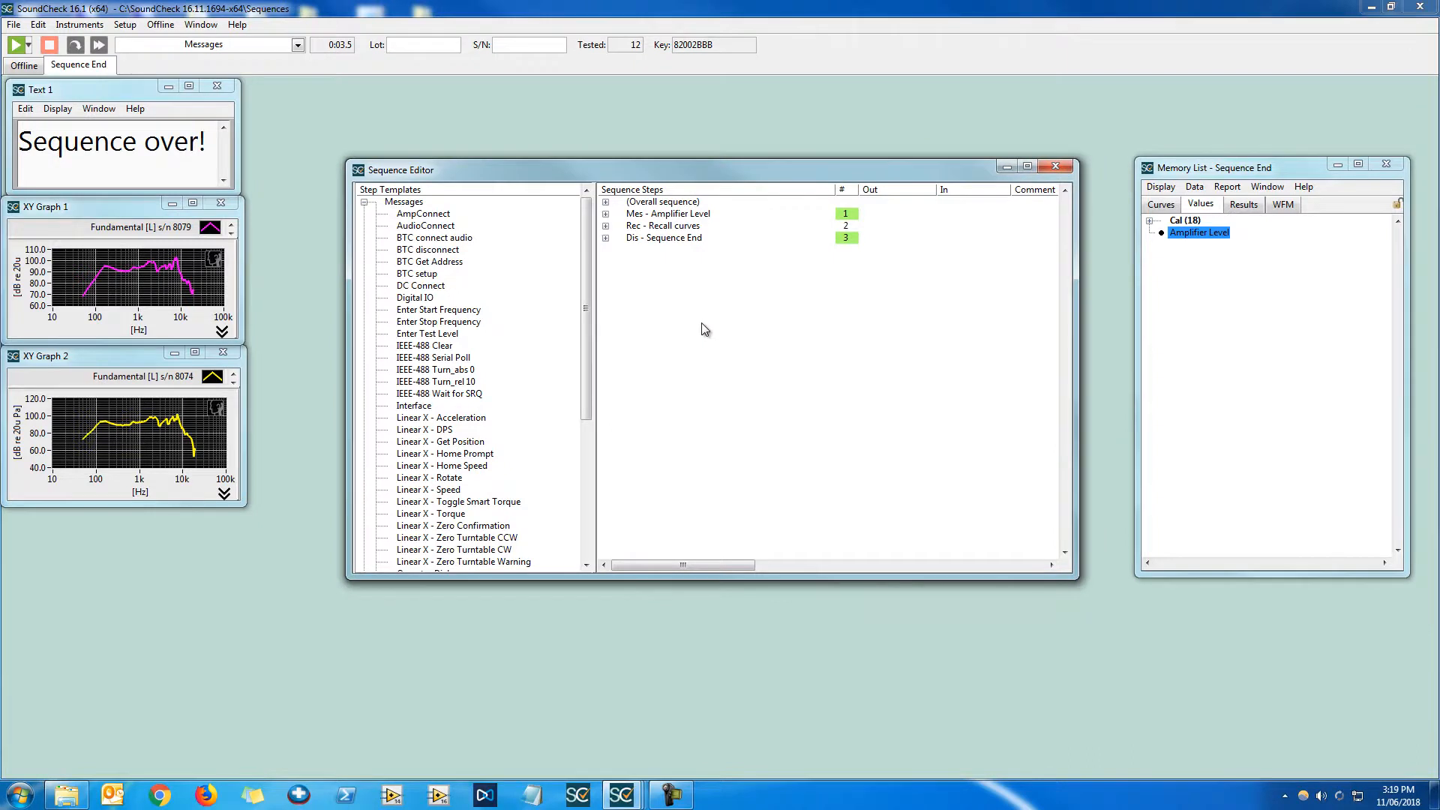